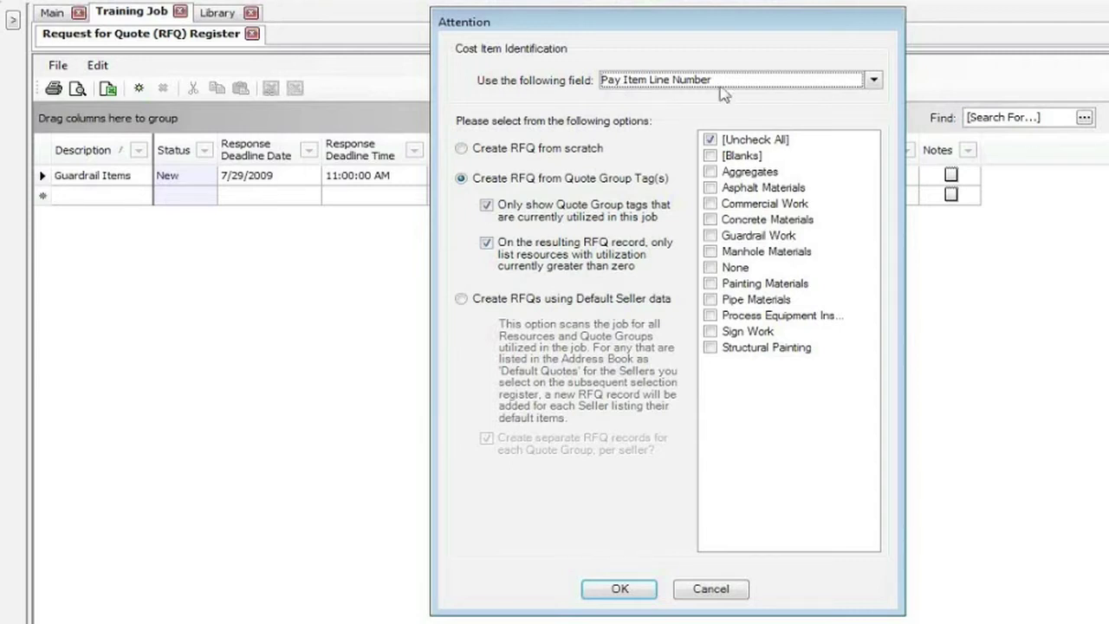
Create an RFQ from the Pipe Materials quote group tag, using Pay Item Number as the cost item identification field
left_click(872, 81)
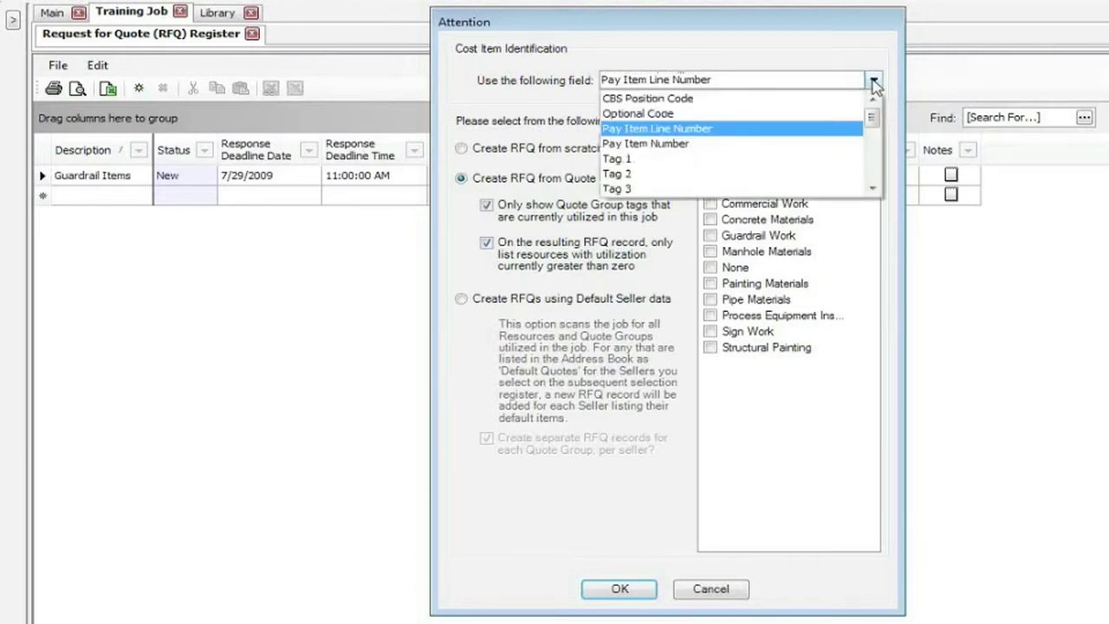
left_click(658, 144)
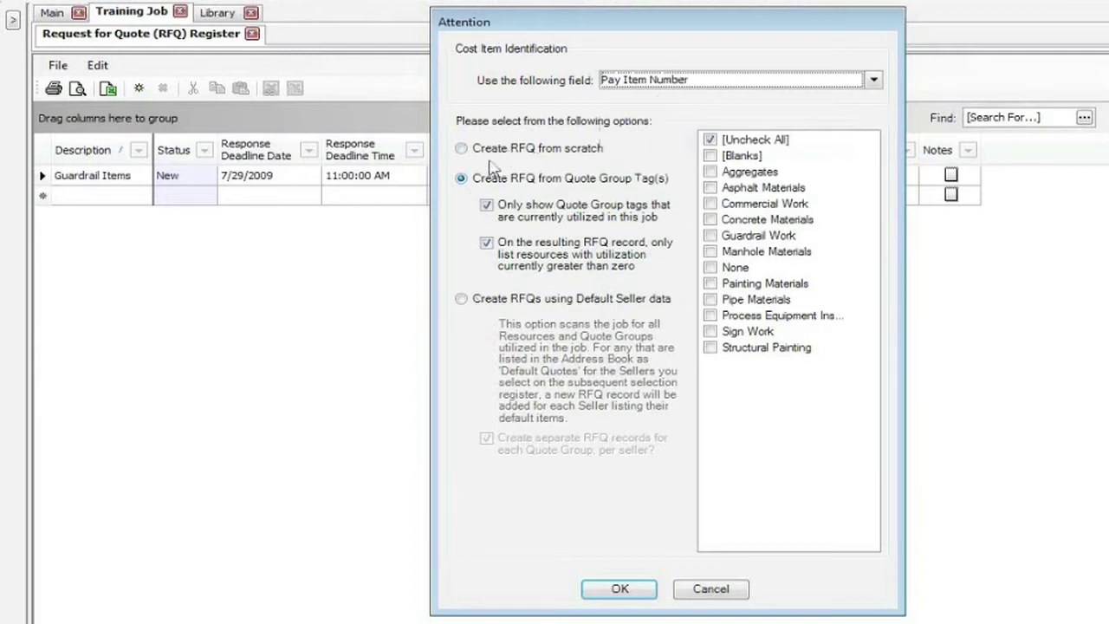
left_click(464, 150)
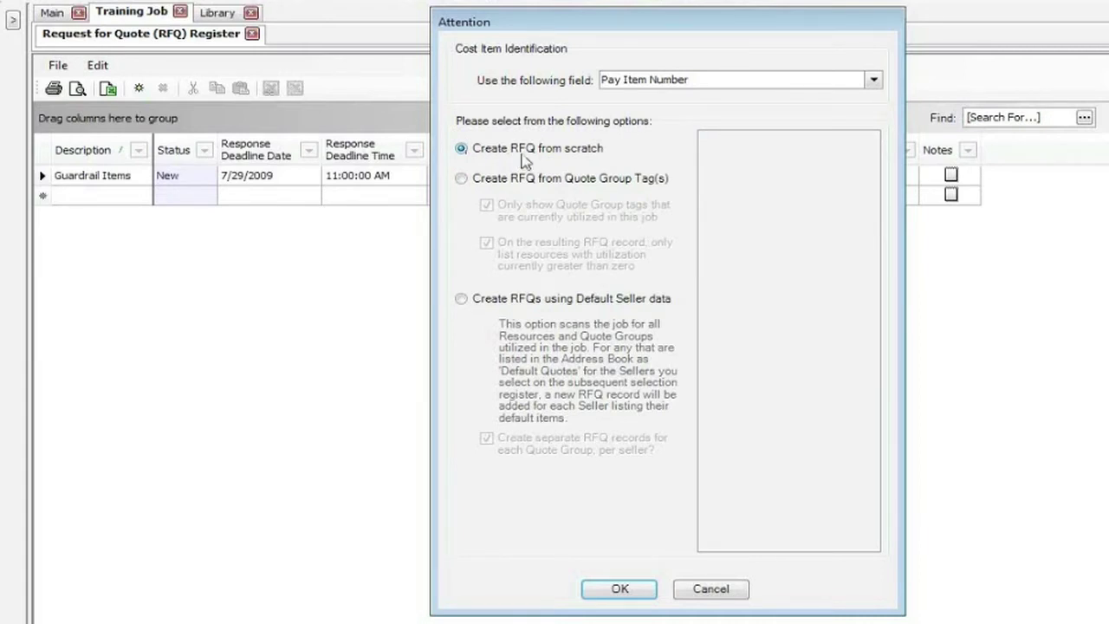
left_click(461, 178)
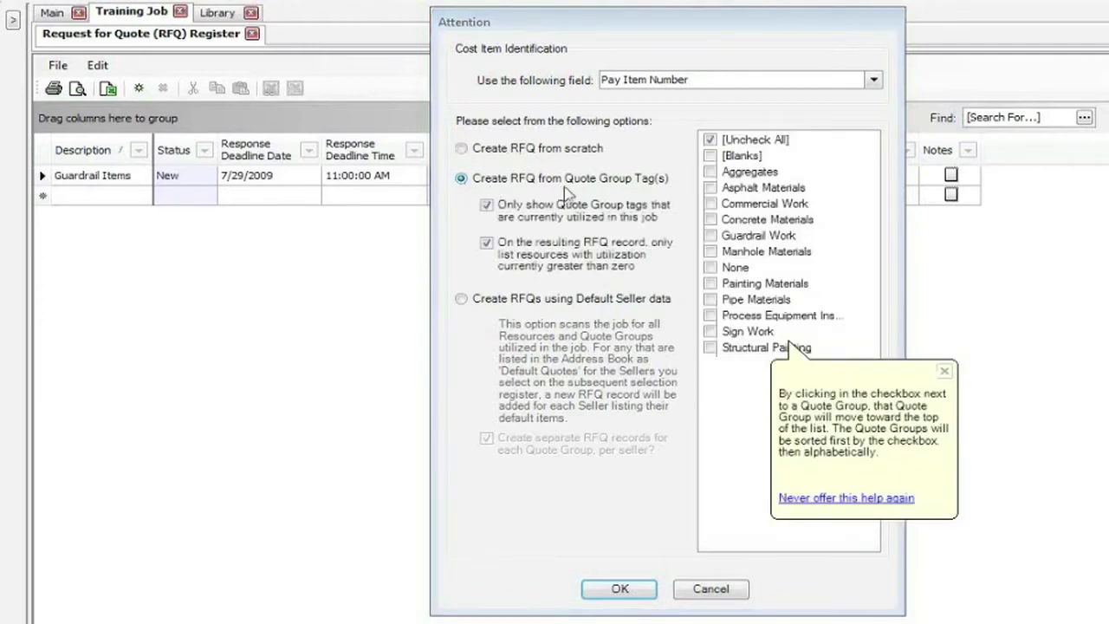
left_click(944, 371)
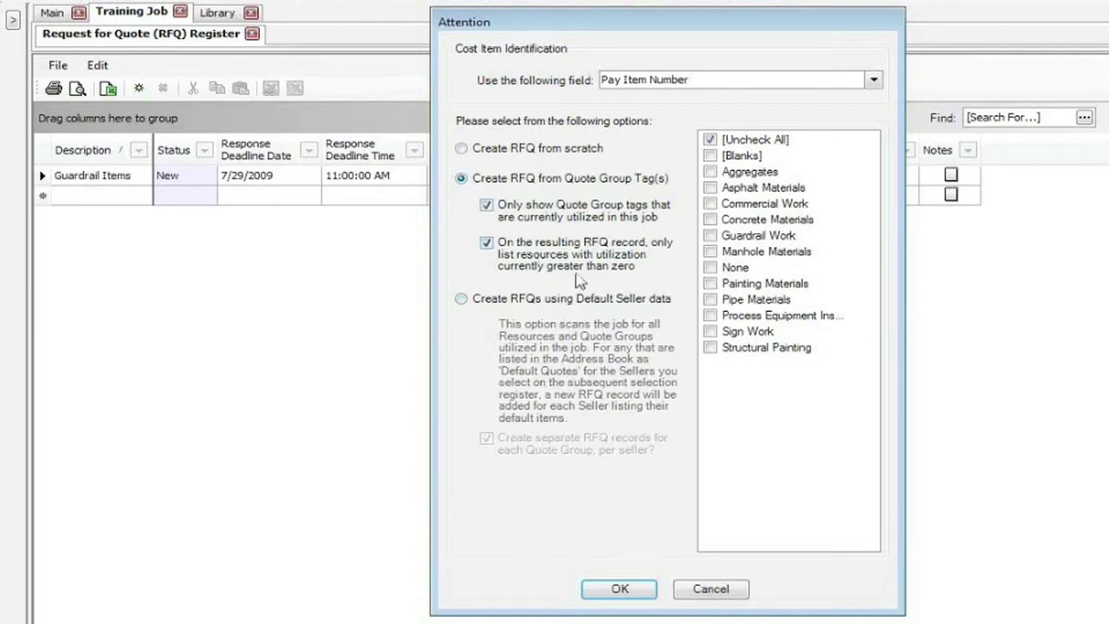
left_click(710, 300)
left_click(618, 588)
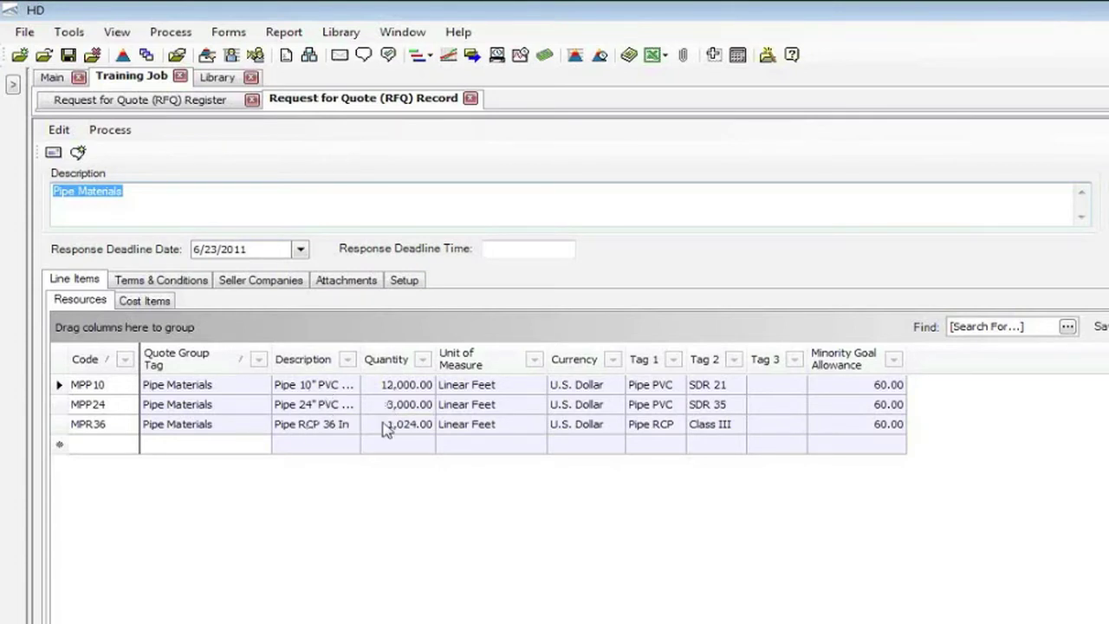
Examine the new RFQ record's cost items, resource line items, and terms and conditions
left_click(141, 305)
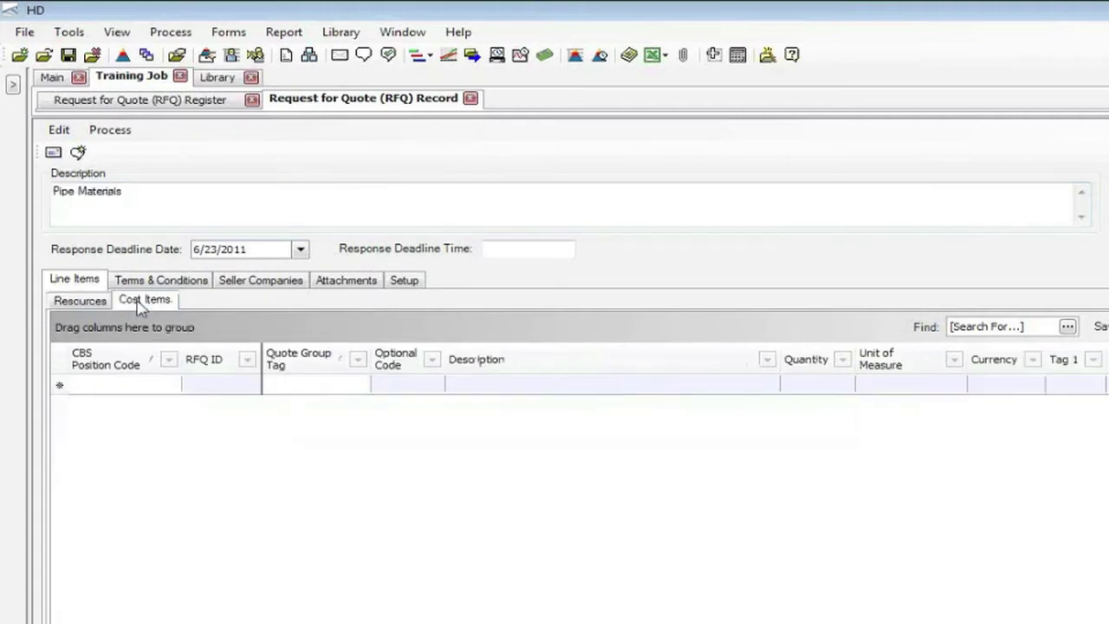
left_click(85, 302)
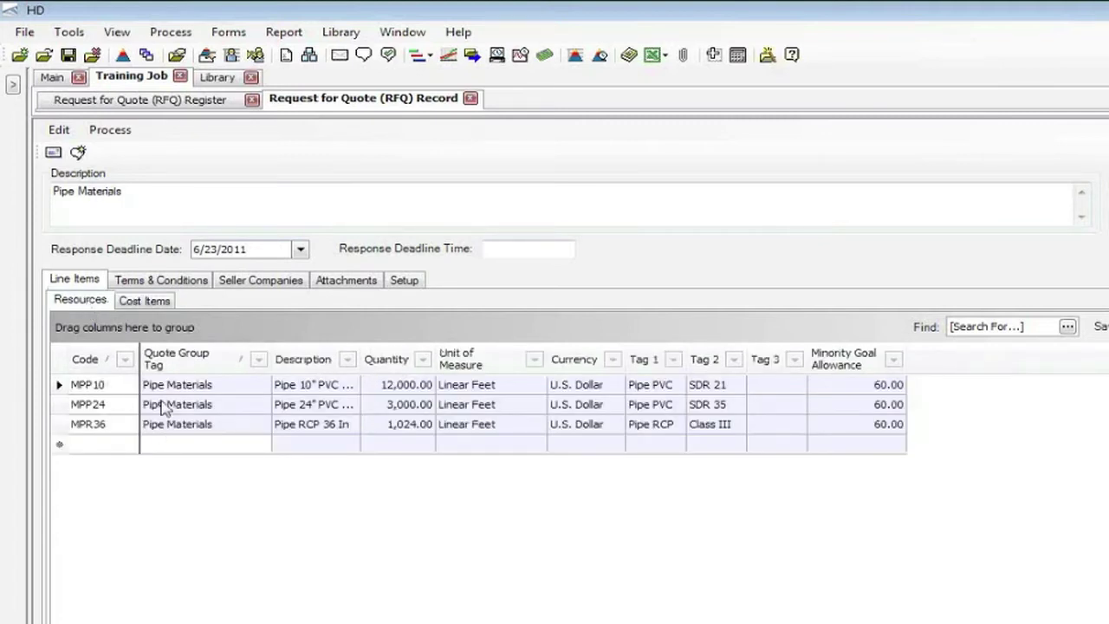
left_click(164, 280)
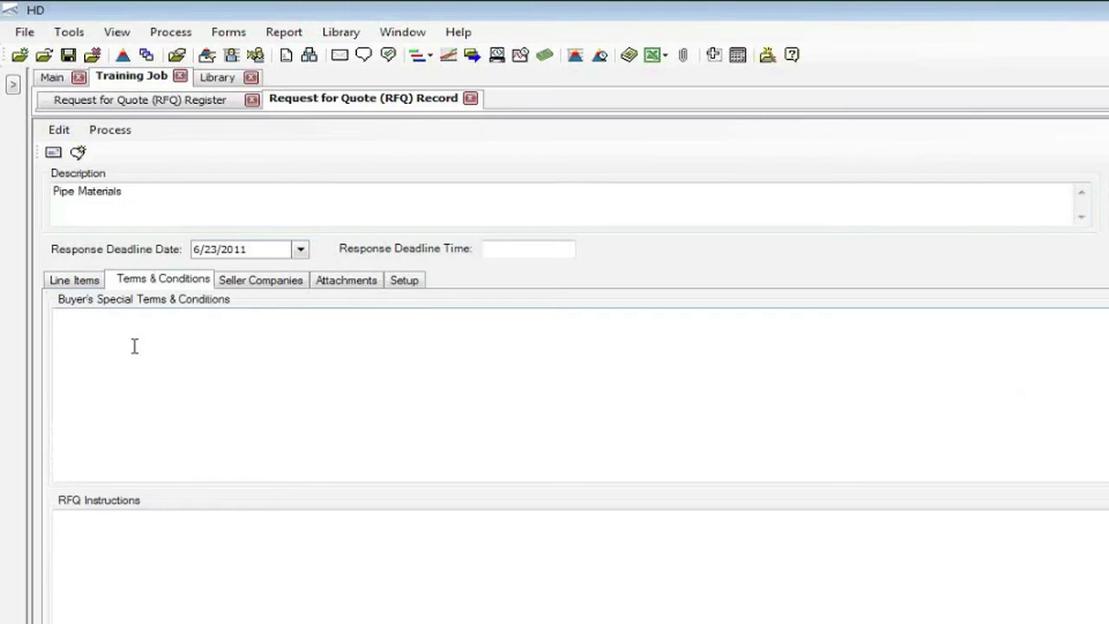
Add Example Vendor 1 and Example Vendor 2 from the address book as the RFQ's seller companies
left_click(274, 286)
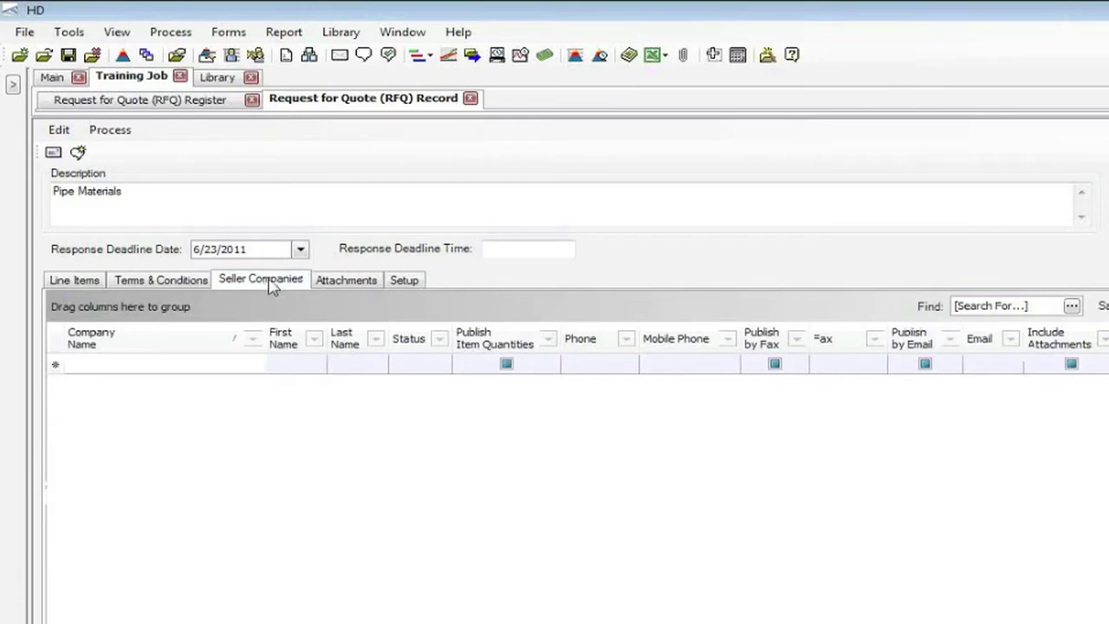
left_click(149, 367)
left_click(253, 363)
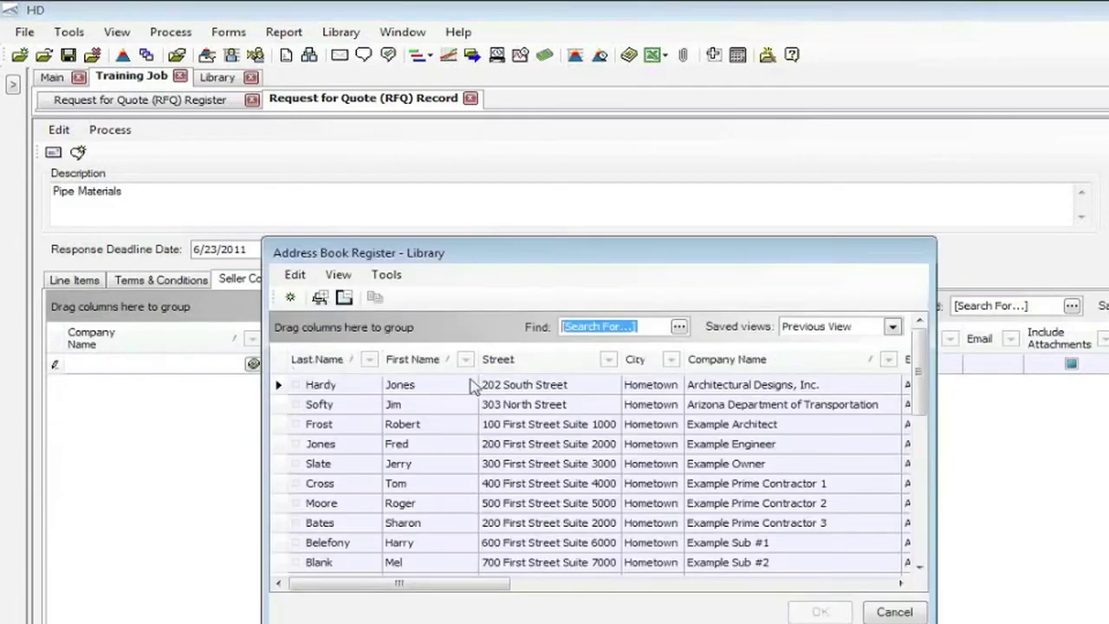
left_click_drag(613, 260, 544, 117)
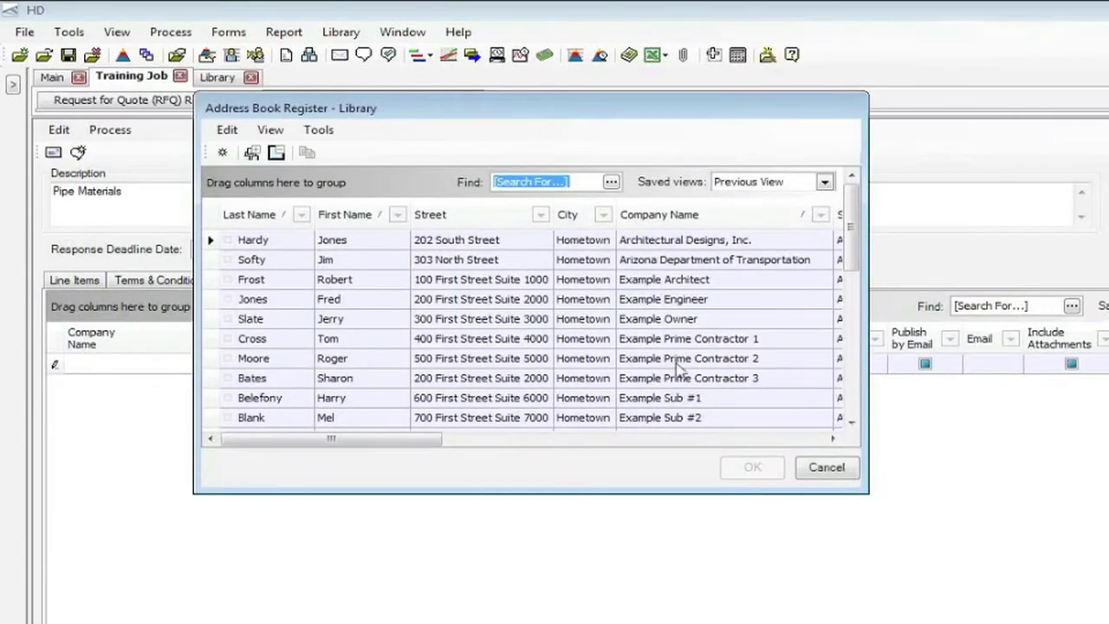
left_click_drag(866, 491, 1100, 620)
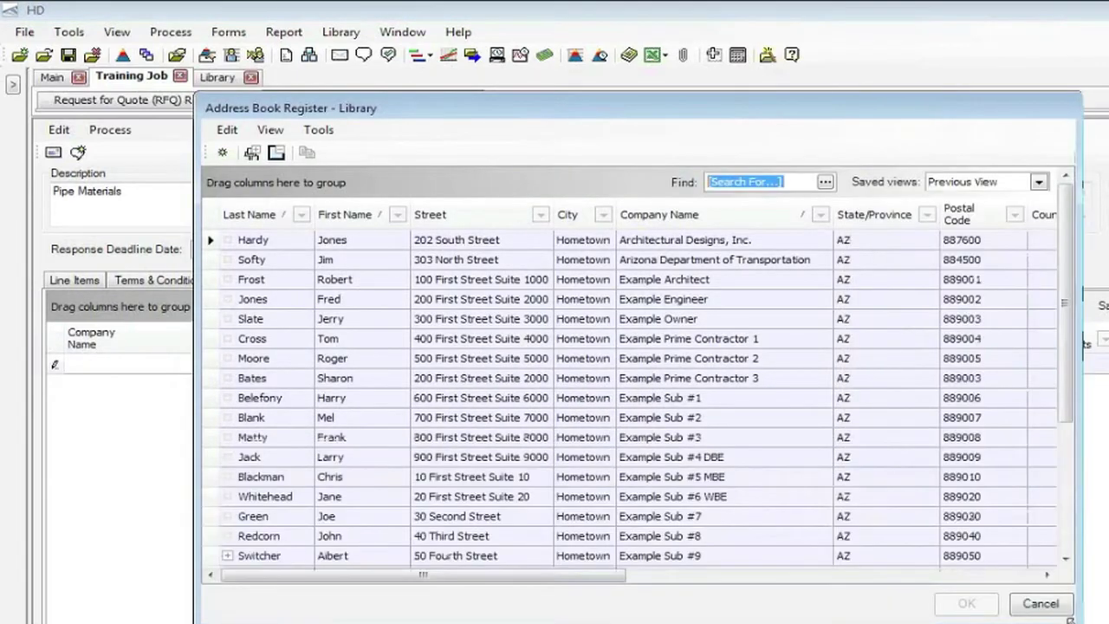
scroll(1090, 443, "down", 1)
scroll(1090, 443, "down", 4)
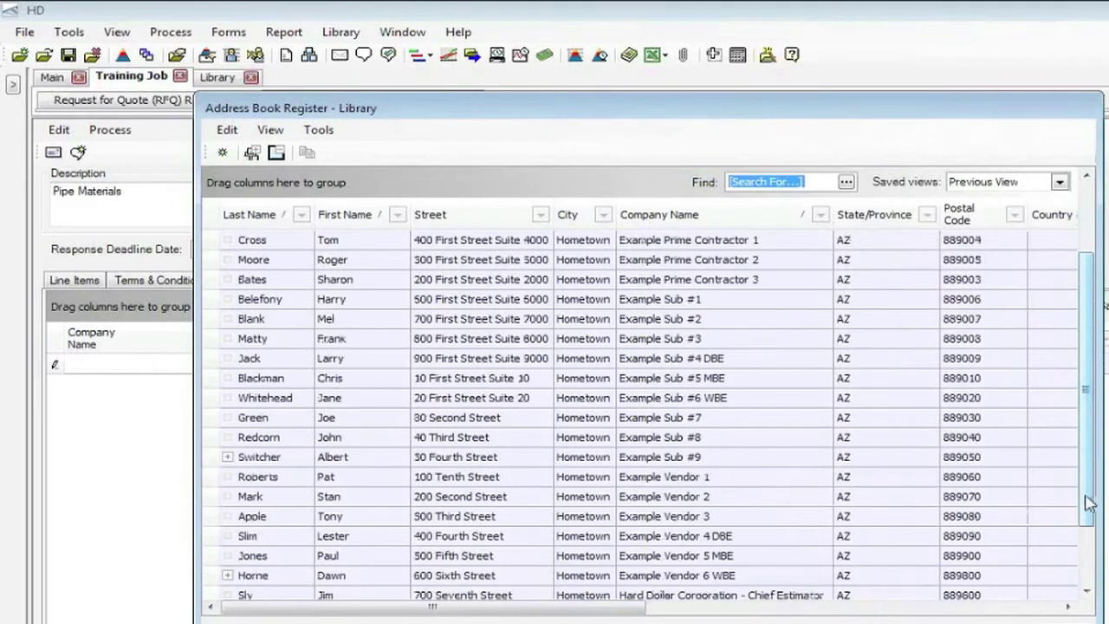
left_click(713, 477)
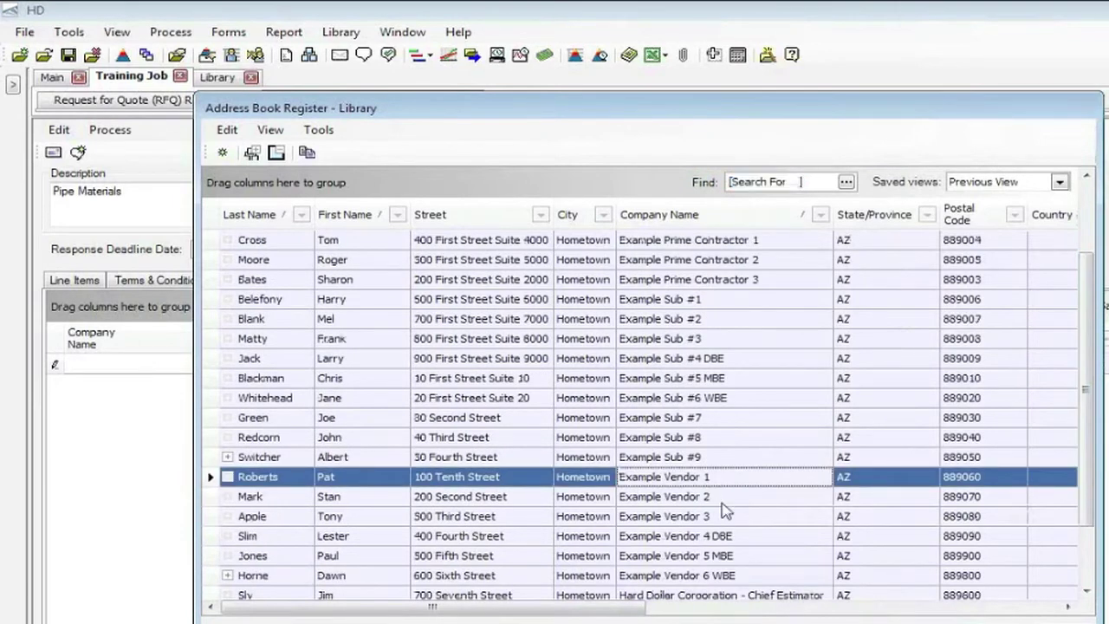
left_click(713, 498, "ctrl")
key("Return")
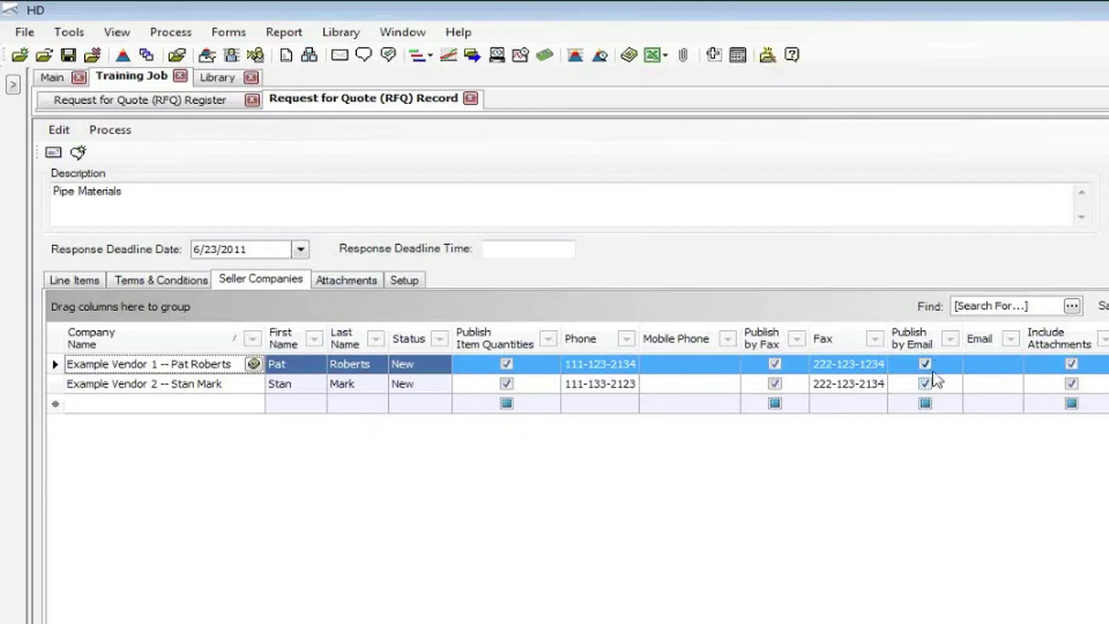
Choose Hoover Dam.jpg from the Pictures library as a new attachment for the RFQ
left_click(350, 283)
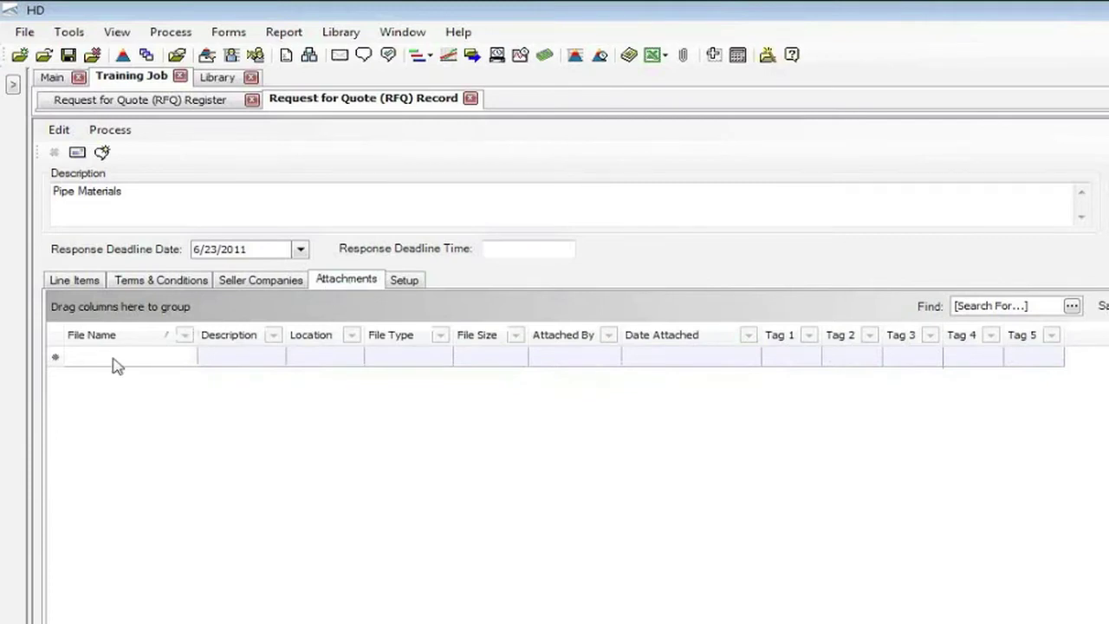
left_click(170, 358)
left_click(187, 358)
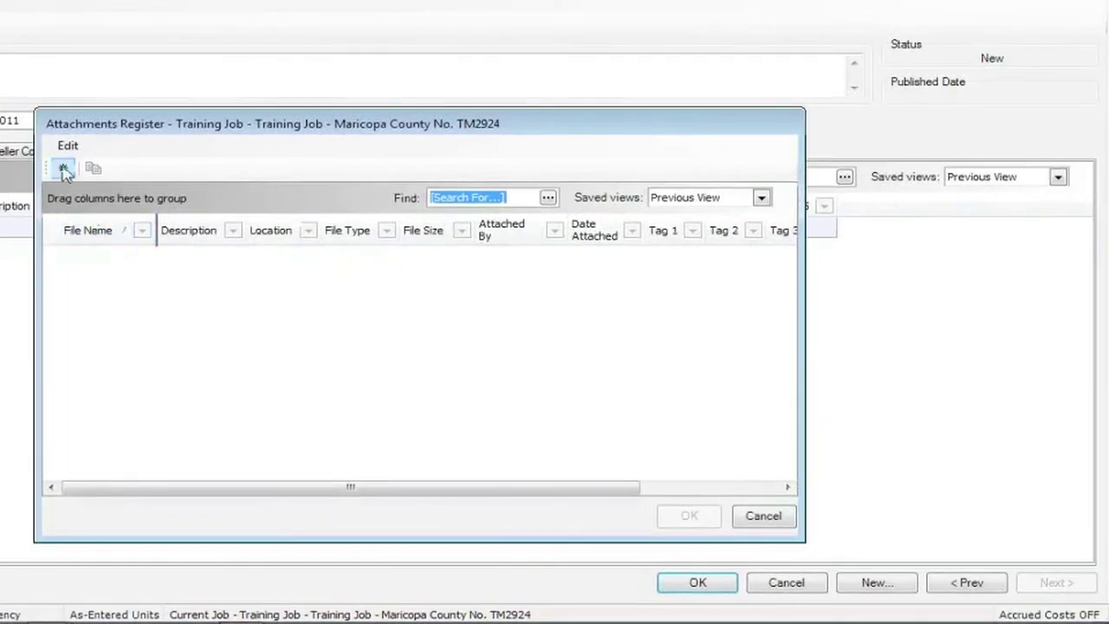
left_click(63, 168)
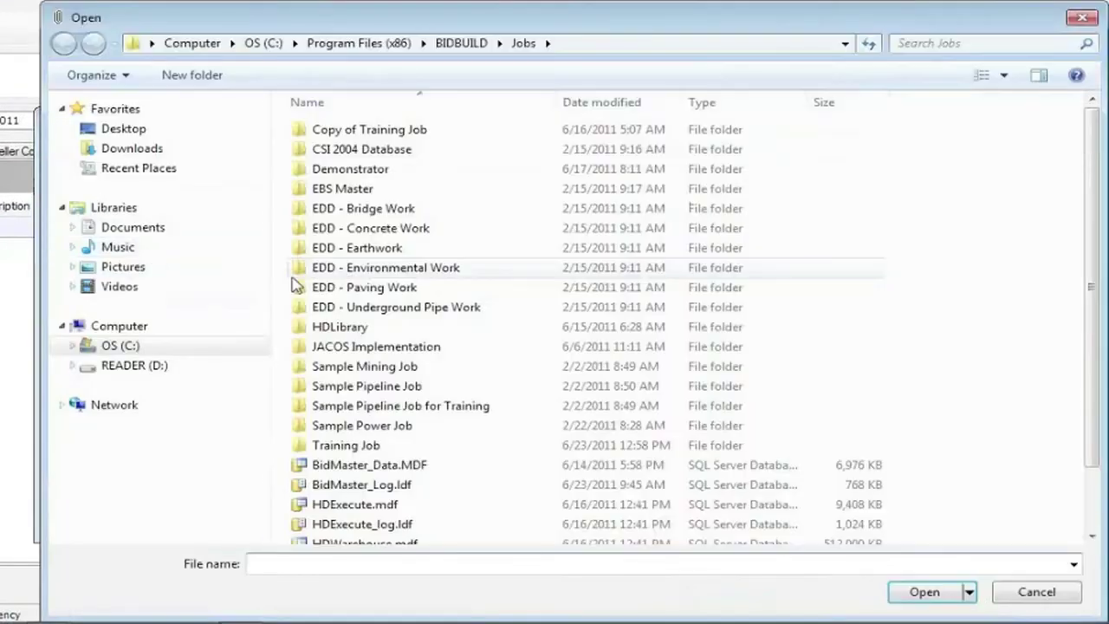
left_click(124, 268)
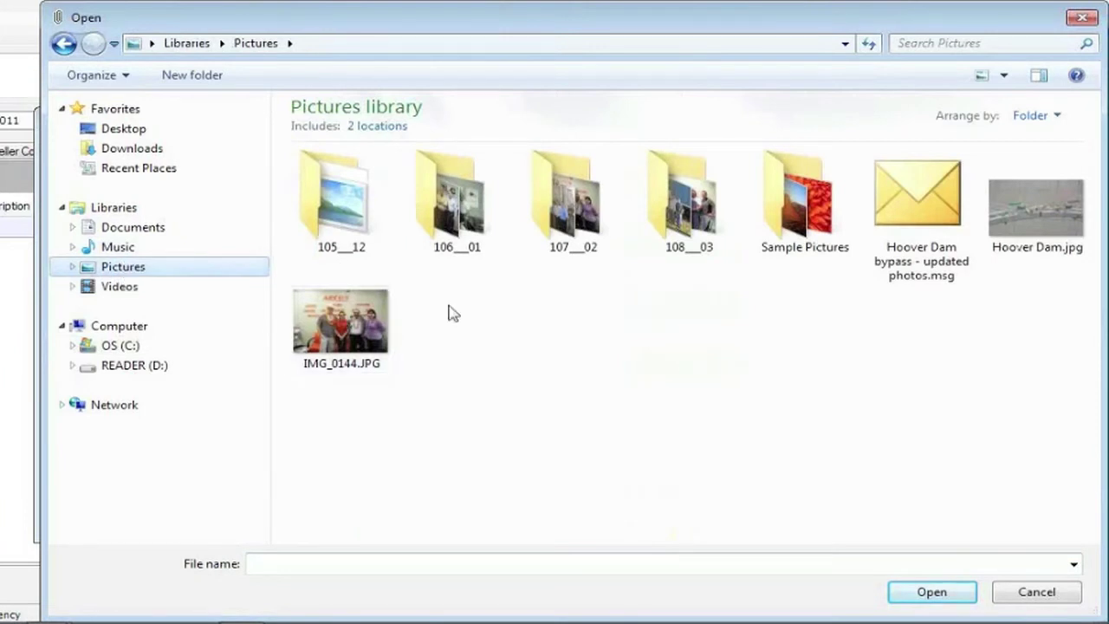
left_click(1015, 236)
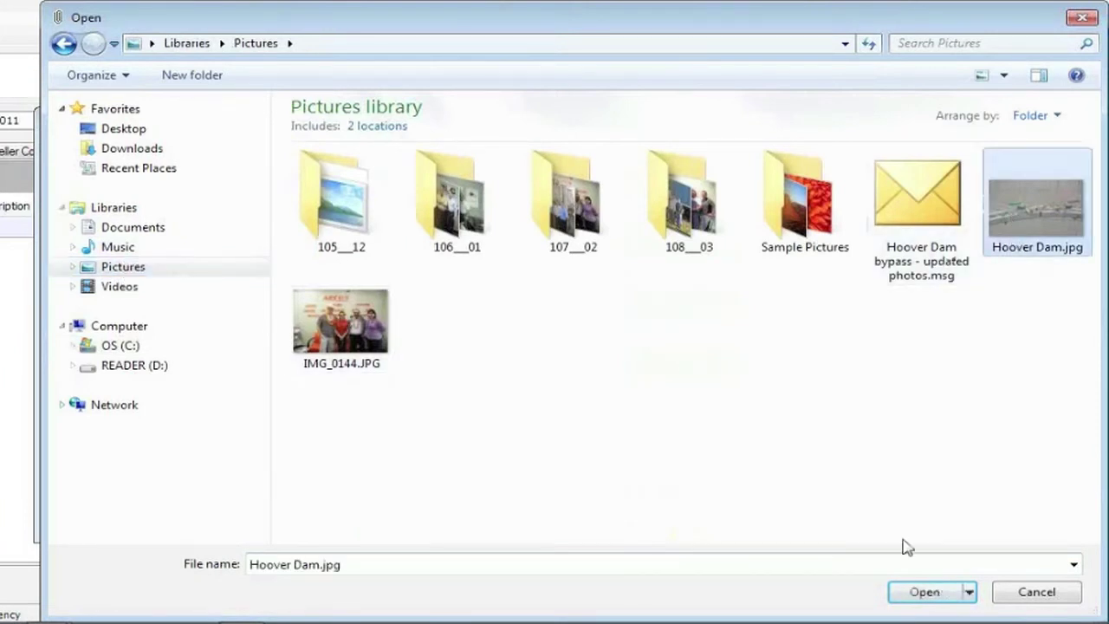
left_click(932, 593)
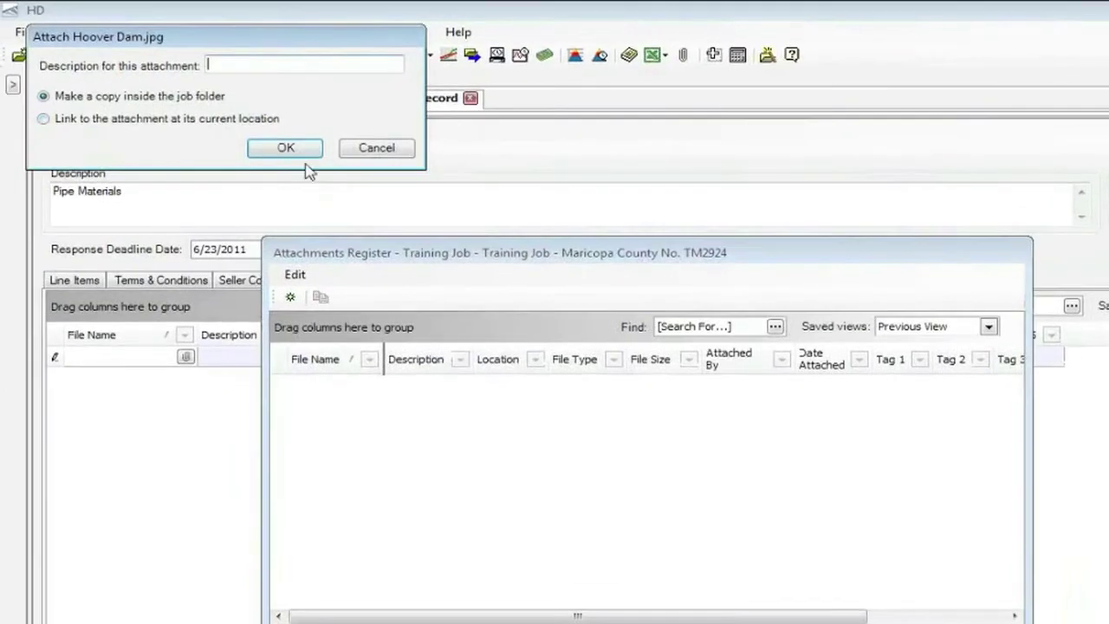
Describe the picture as "Dan Bridge", copy it into the job folder, and attach it to the RFQ
type("Dah Bridel")
key("BackSpace")
key("BackSpace")
type("ge")
left_click(286, 149)
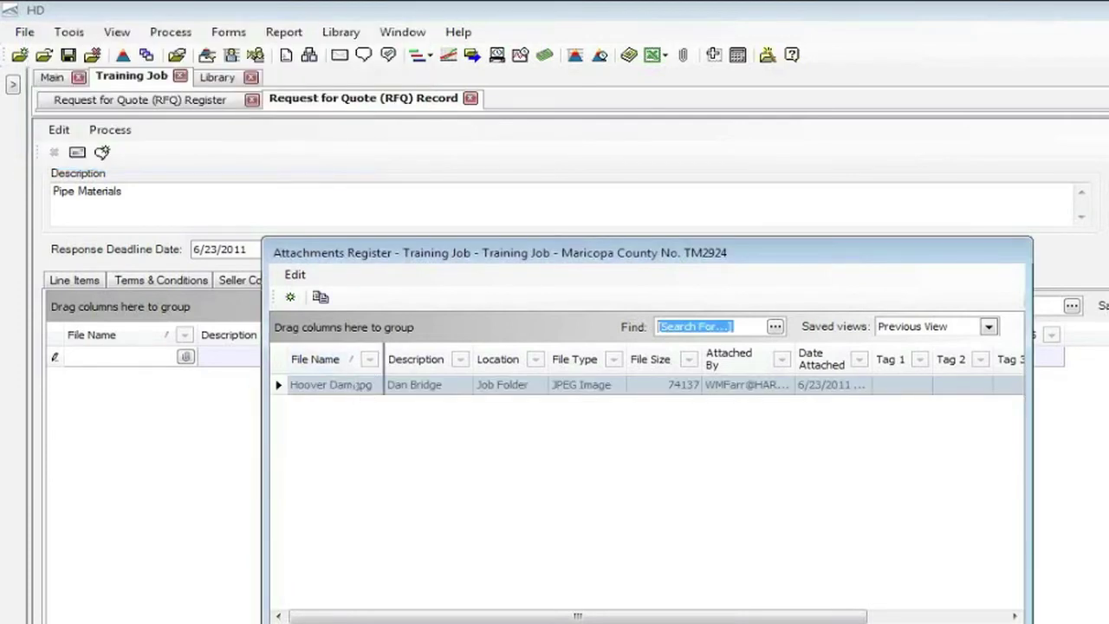
key("Escape")
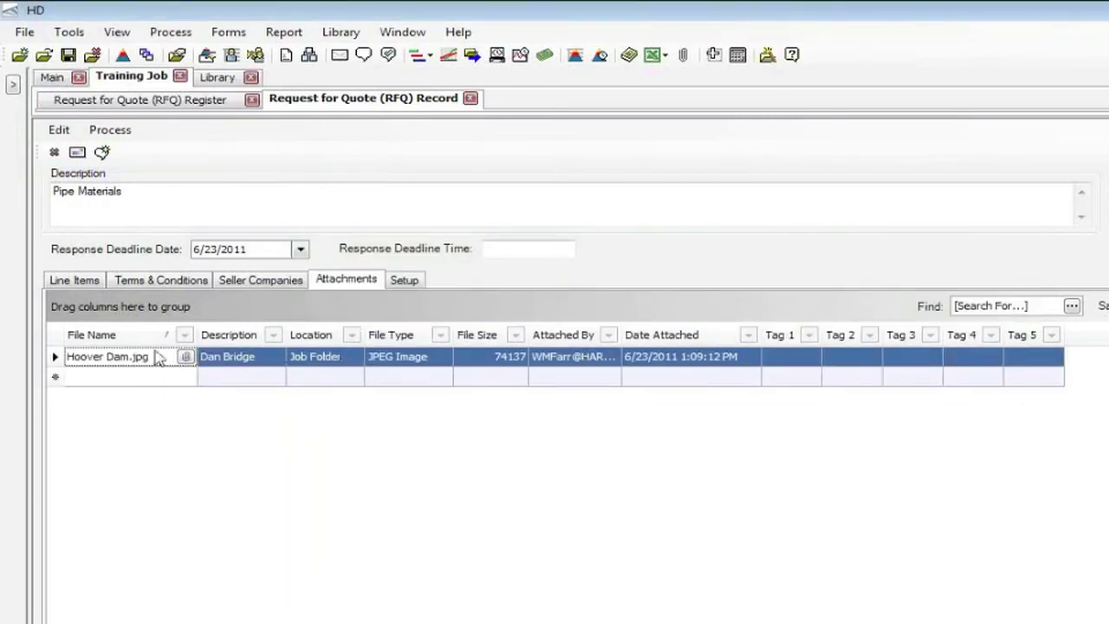
Turn off Publish by Email for both Example Vendor 1 and Example Vendor 2 among the seller companies
left_click(260, 282)
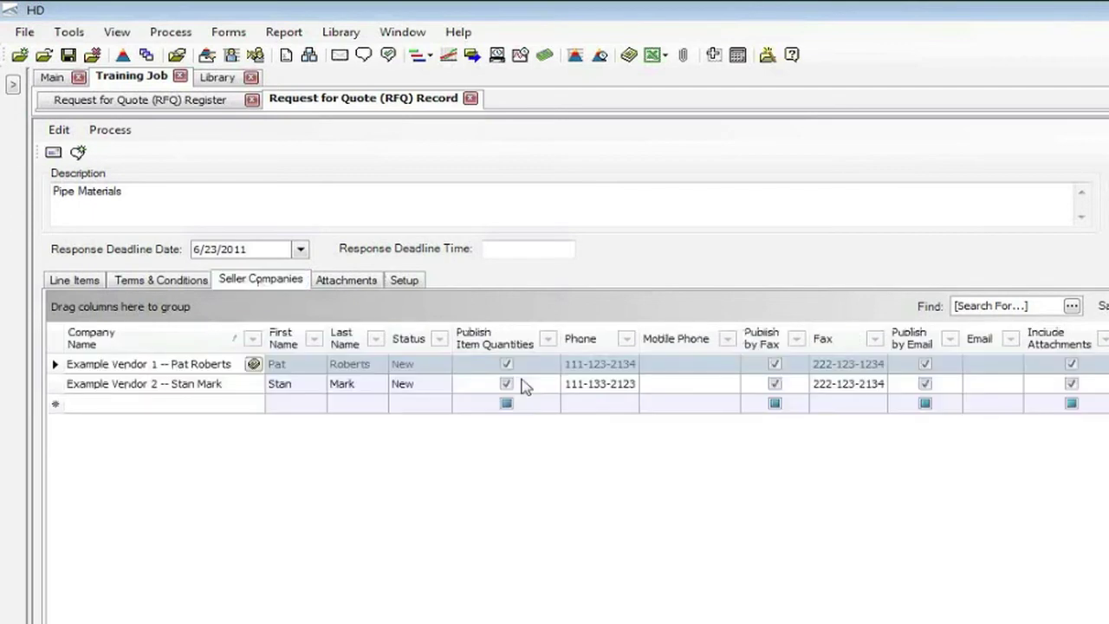
left_click(925, 383)
left_click(925, 363)
left_click(924, 383)
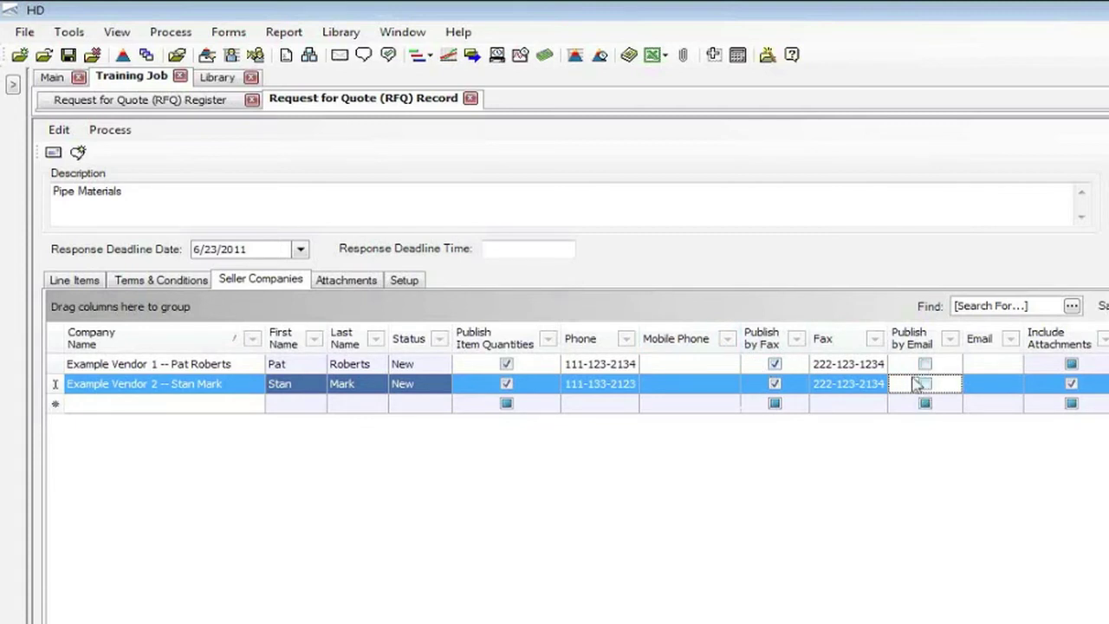
Publish the Pipe Materials RFQ to both Example Vendor 1 and Example Vendor 2
left_click(294, 364)
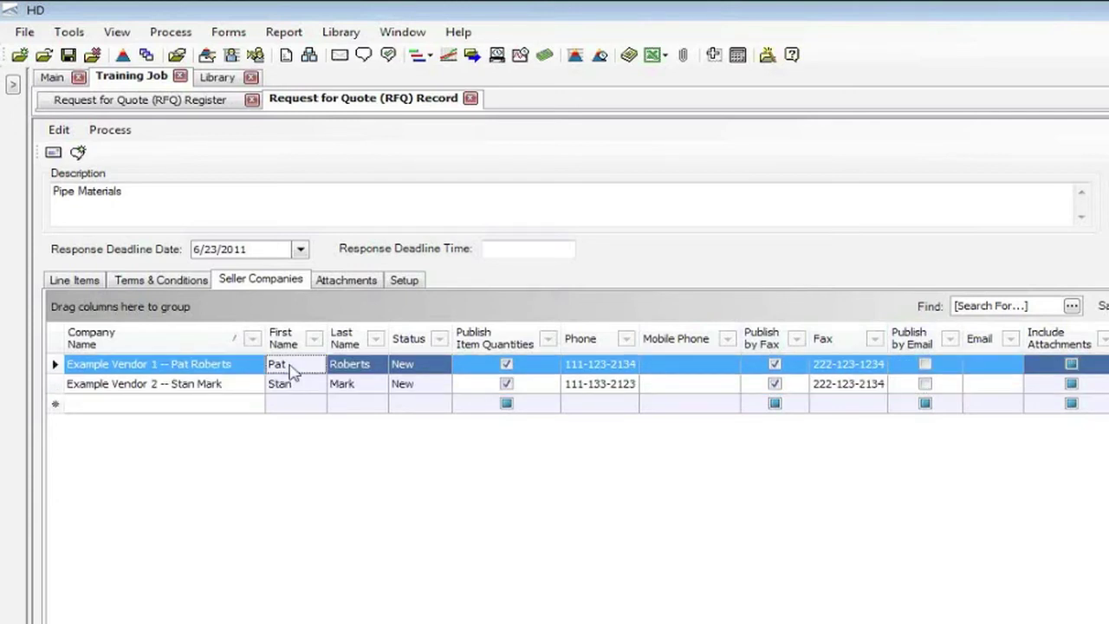
left_click(294, 387, "shift")
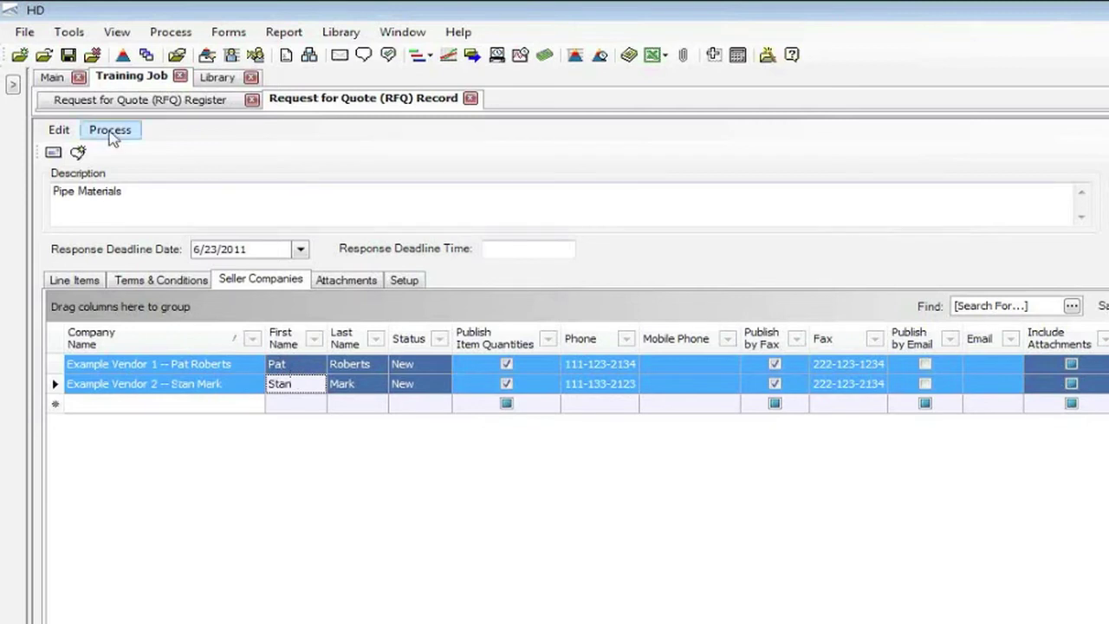
left_click(110, 137)
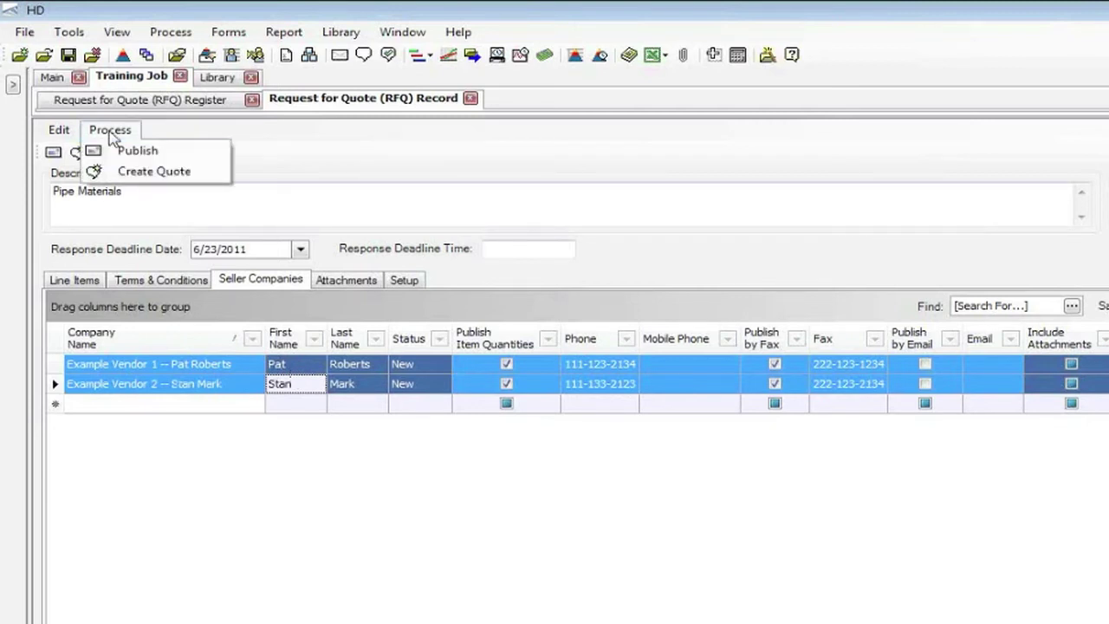
left_click(184, 157)
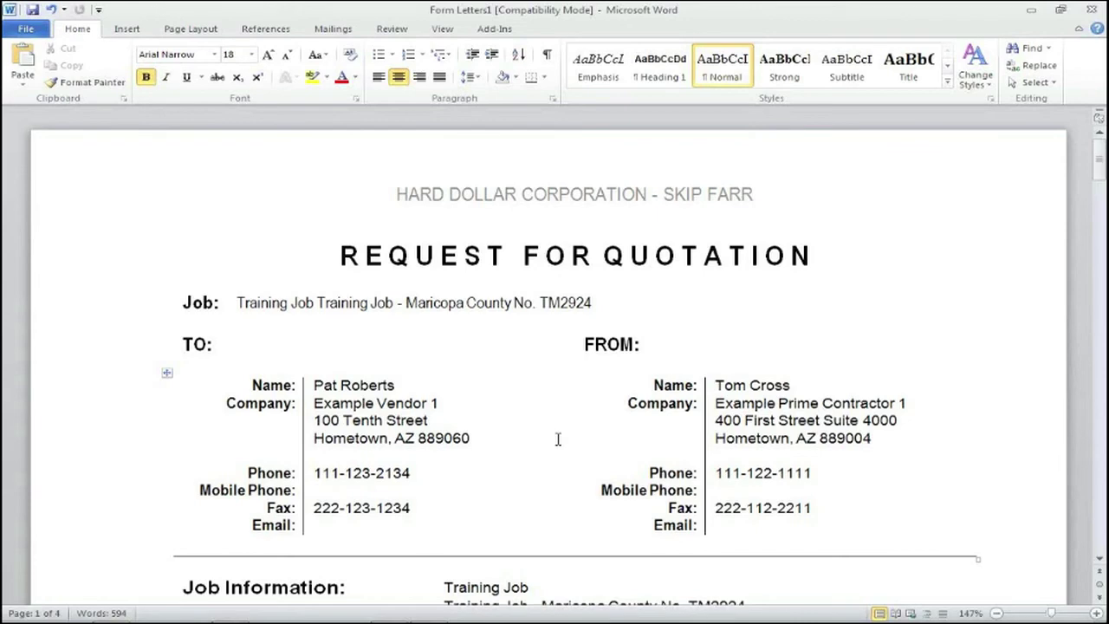
Review the published request letter in Word, from the job and RFQ information through the response form's item table and signature lines
scroll(558, 439, "down", 5)
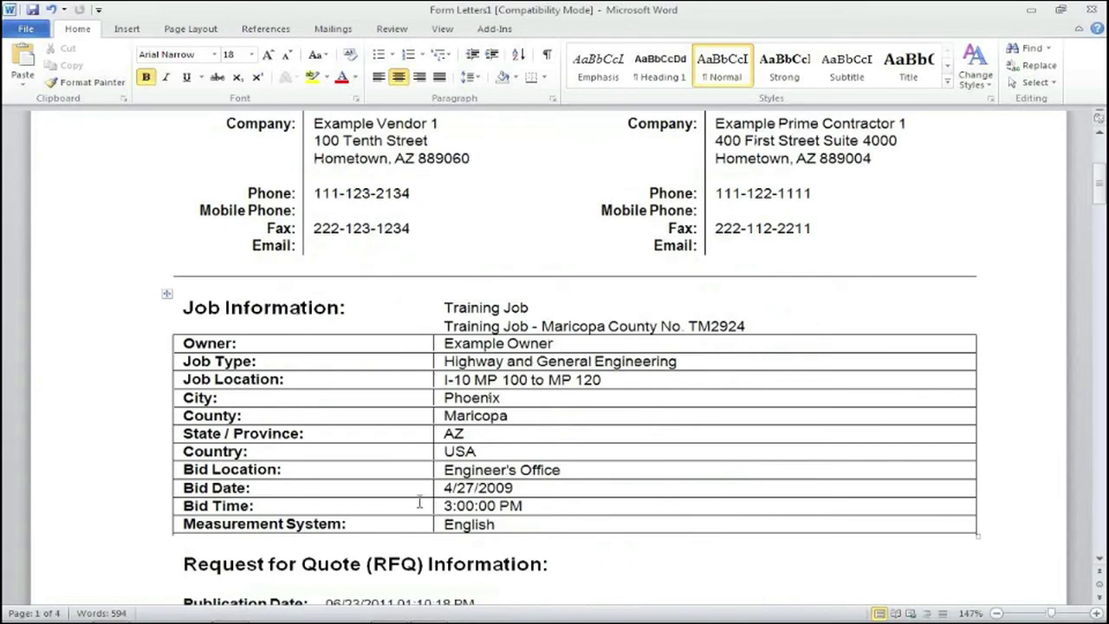
scroll(354, 413, "down", 6)
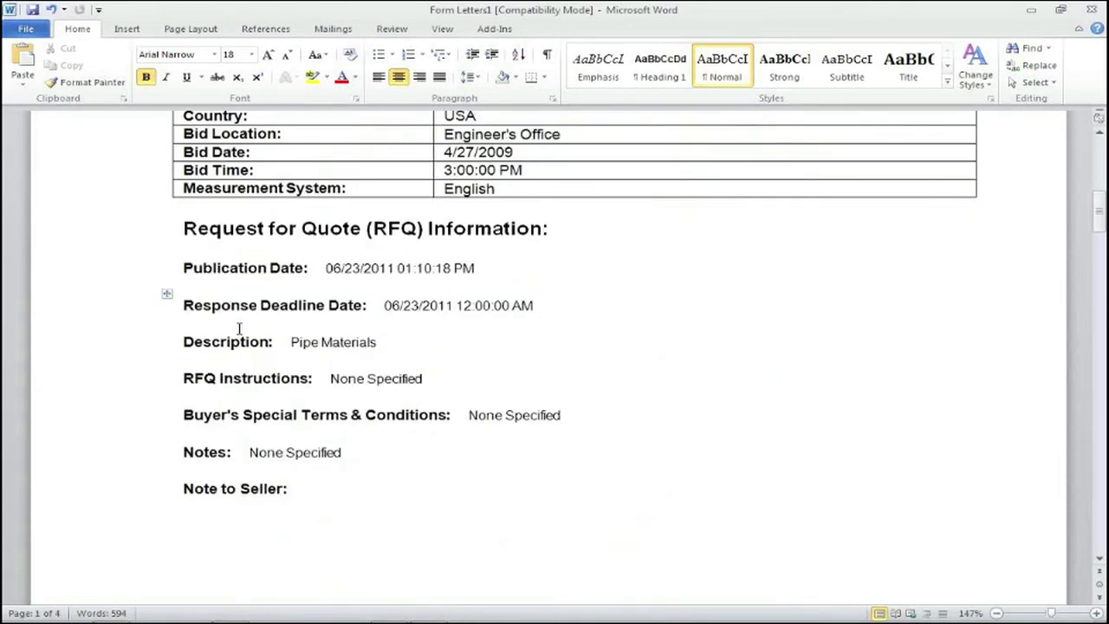
scroll(310, 474, "down", 15)
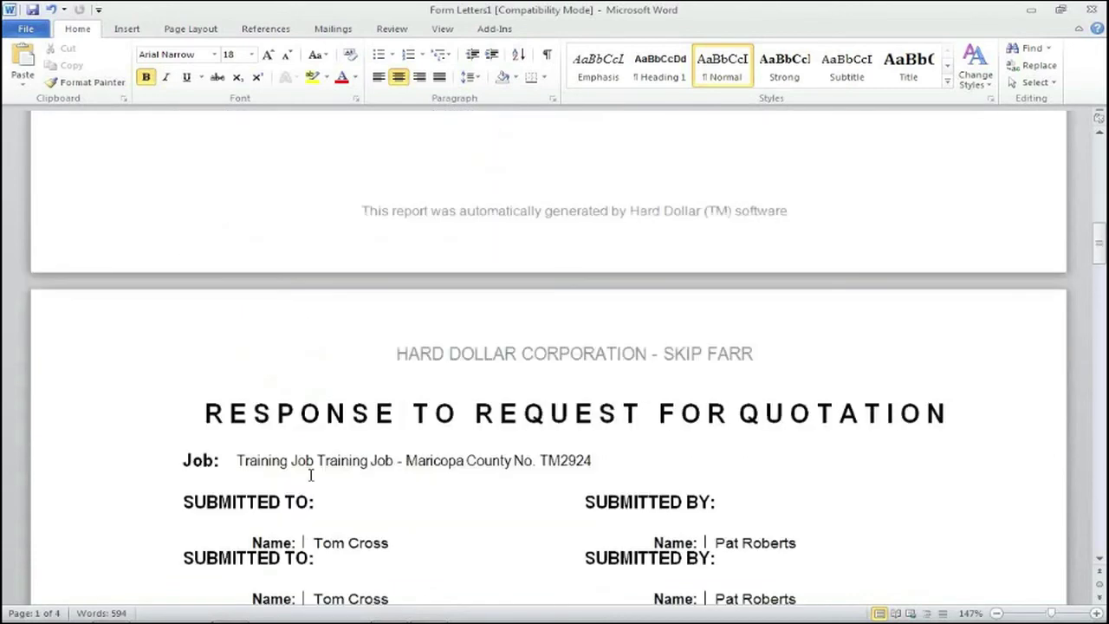
scroll(306, 476, "down", 2)
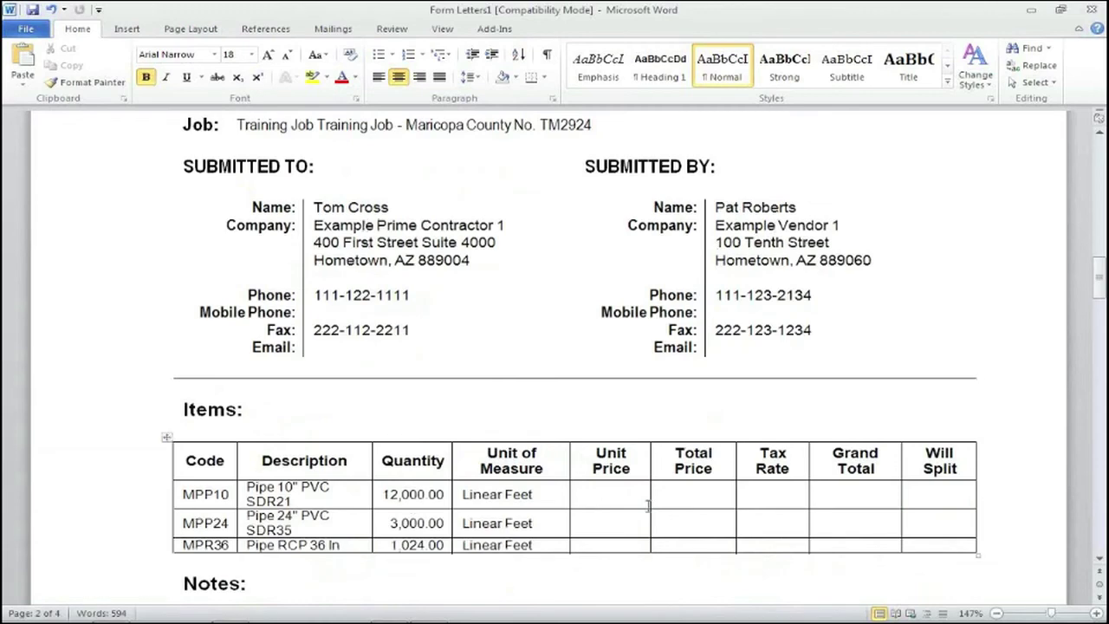
scroll(520, 517, "down", 5)
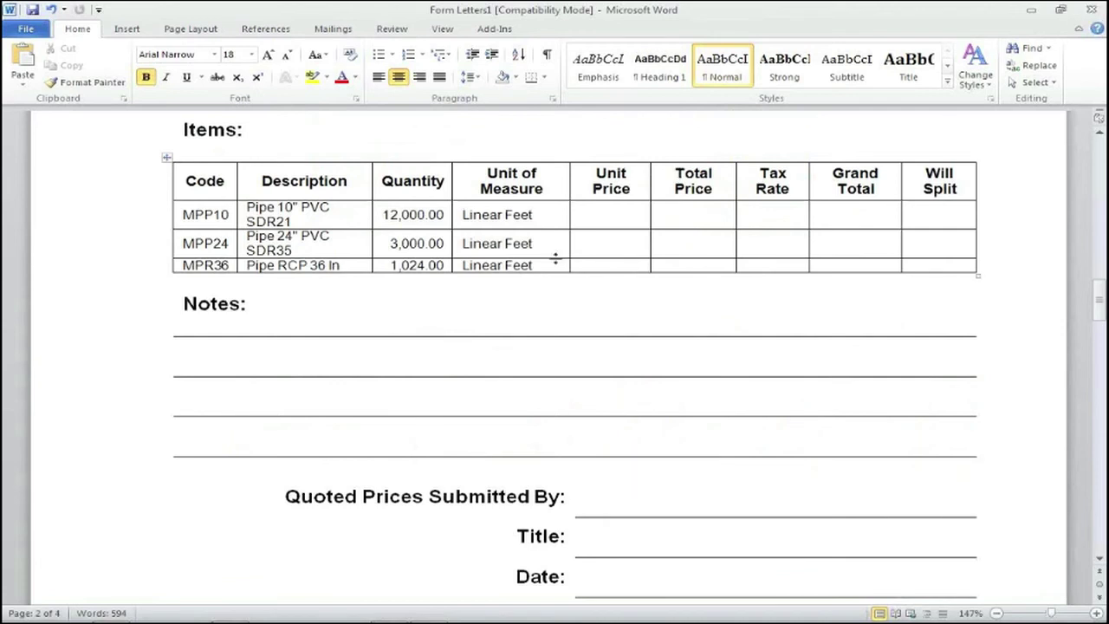
Close the published letters in Word without saving, return to HD, and close the Pipe Materials RFQ record
left_click(1089, 12)
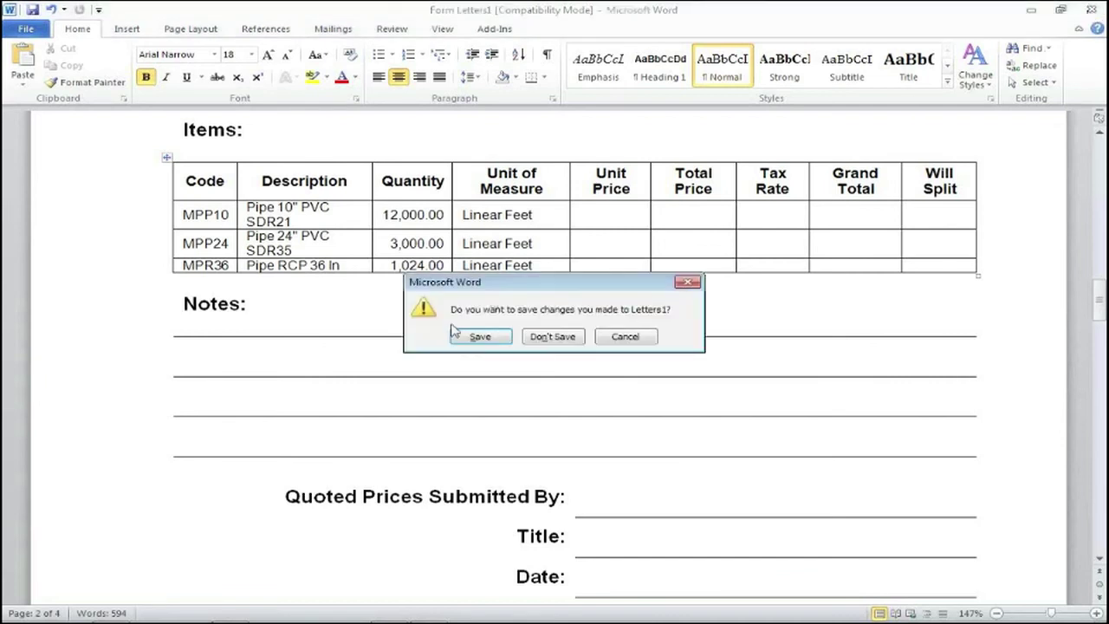
left_click(551, 337)
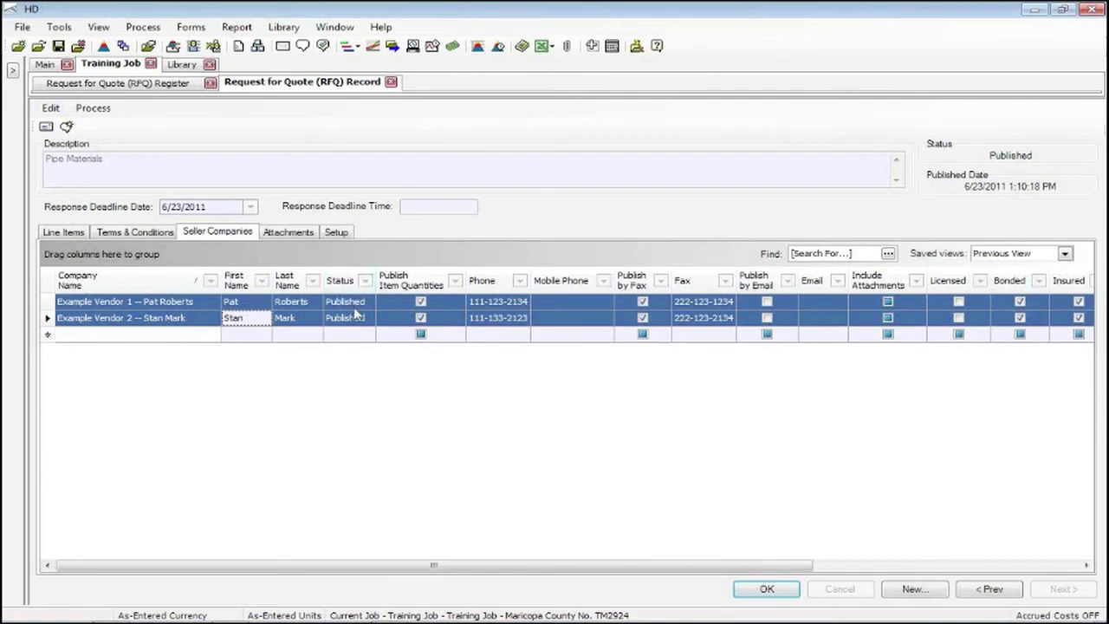
left_click(245, 321)
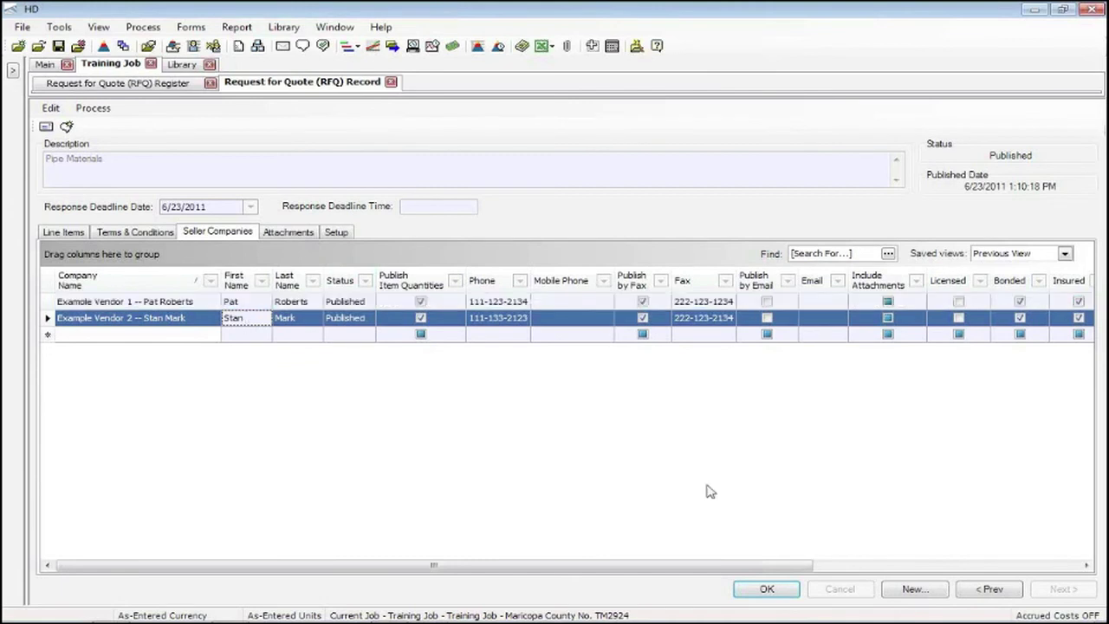
left_click(767, 589)
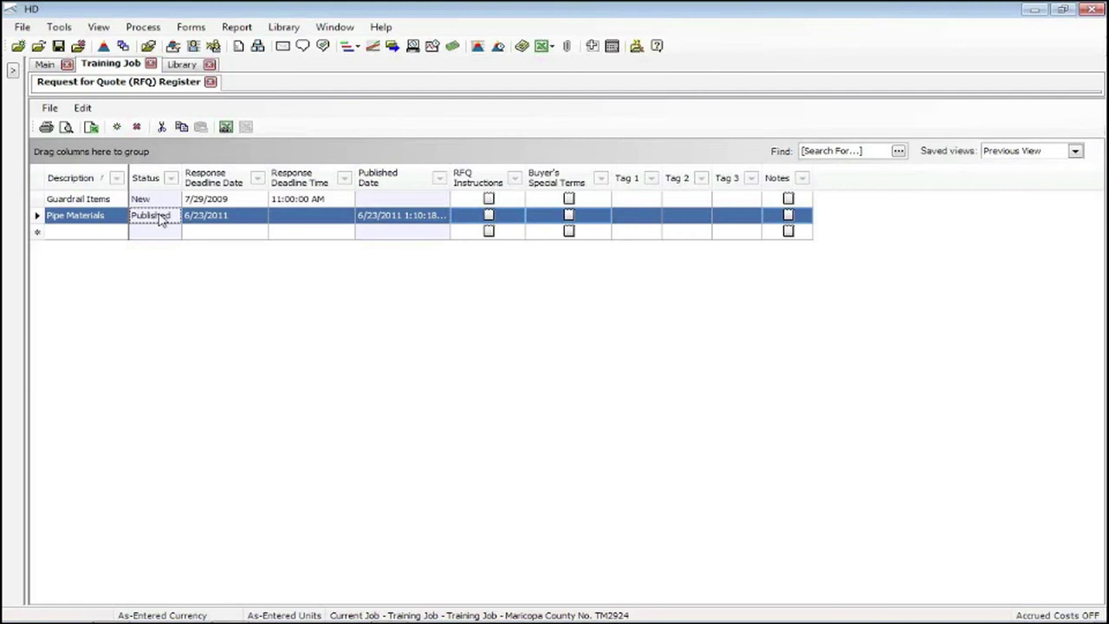
Duplicate the Pipe Materials RFQ in the register and widen the Description column to fit the copy's full name
right_click(36, 216)
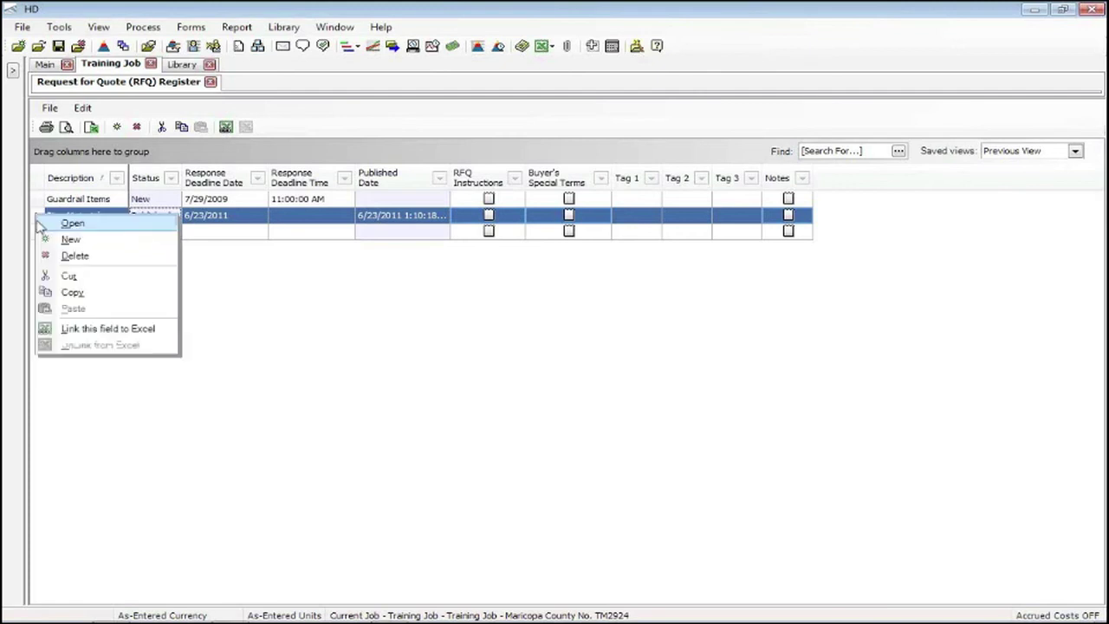
left_click(79, 295)
right_click(62, 267)
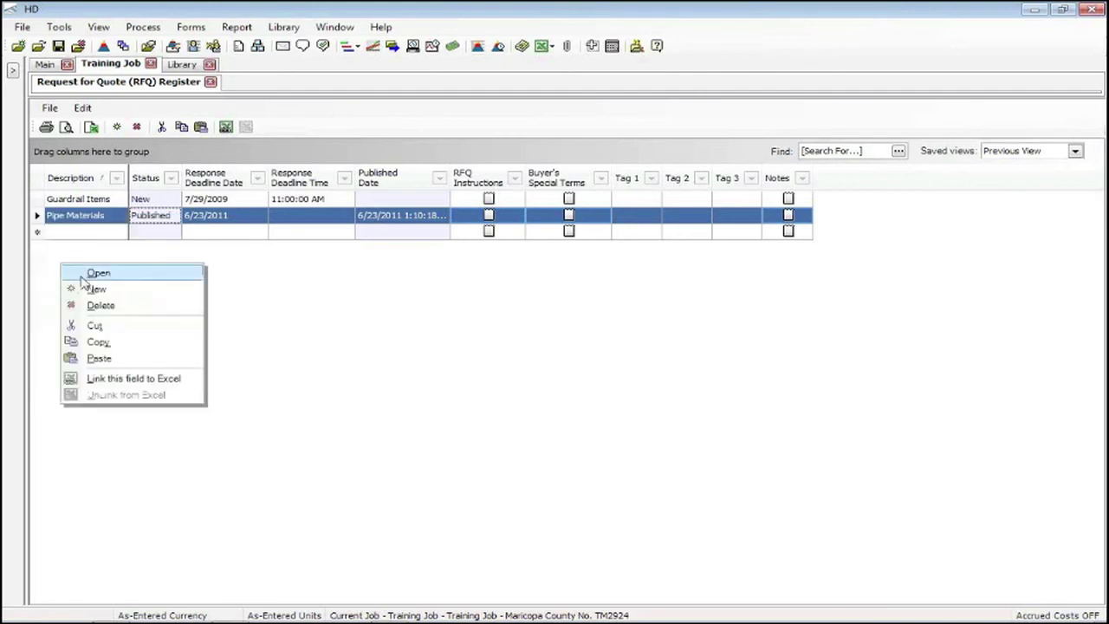
left_click(99, 358)
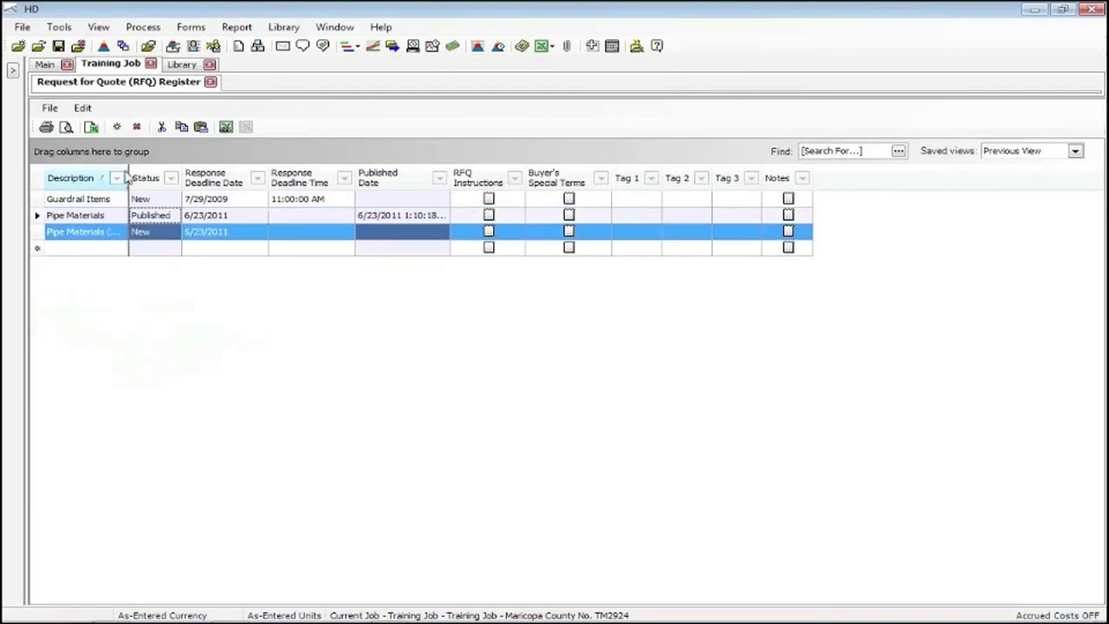
left_click_drag(125, 177, 160, 178)
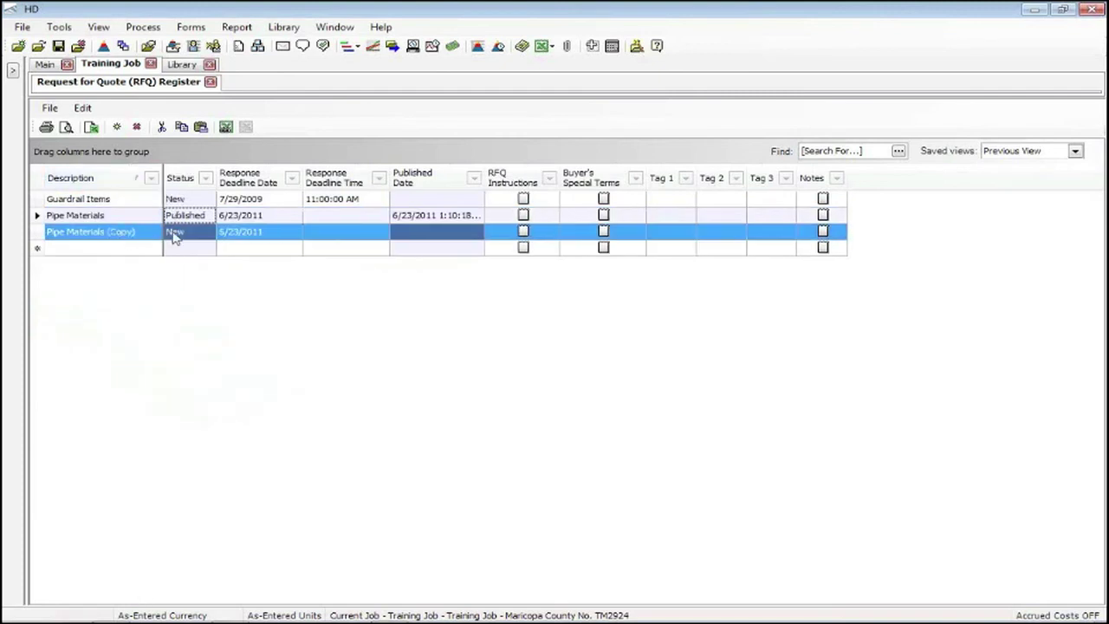
left_click(174, 235)
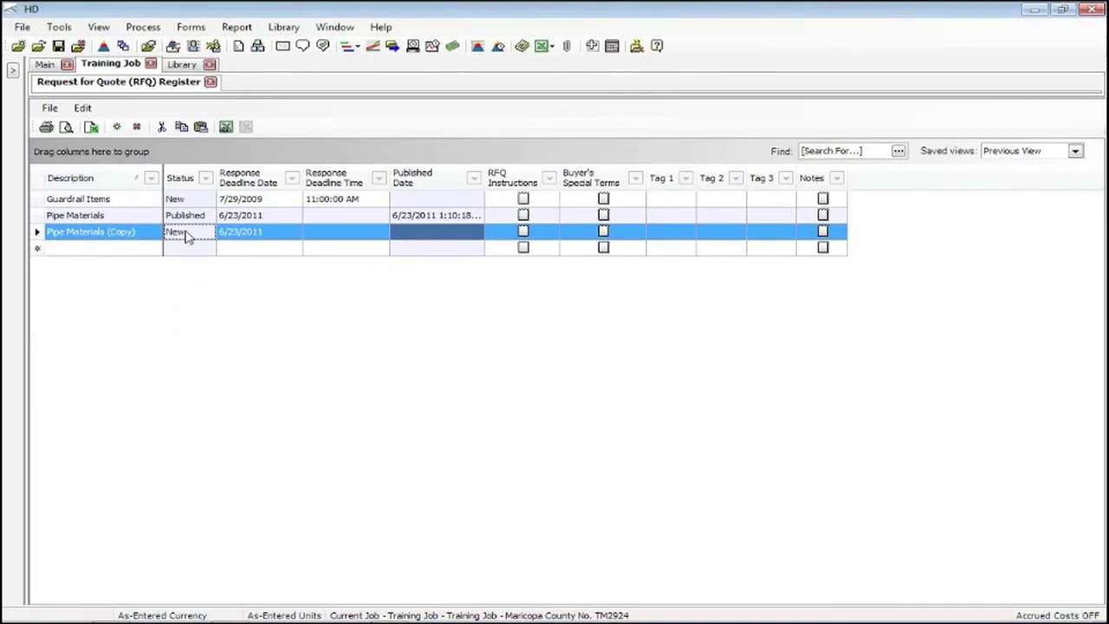
left_click(187, 216)
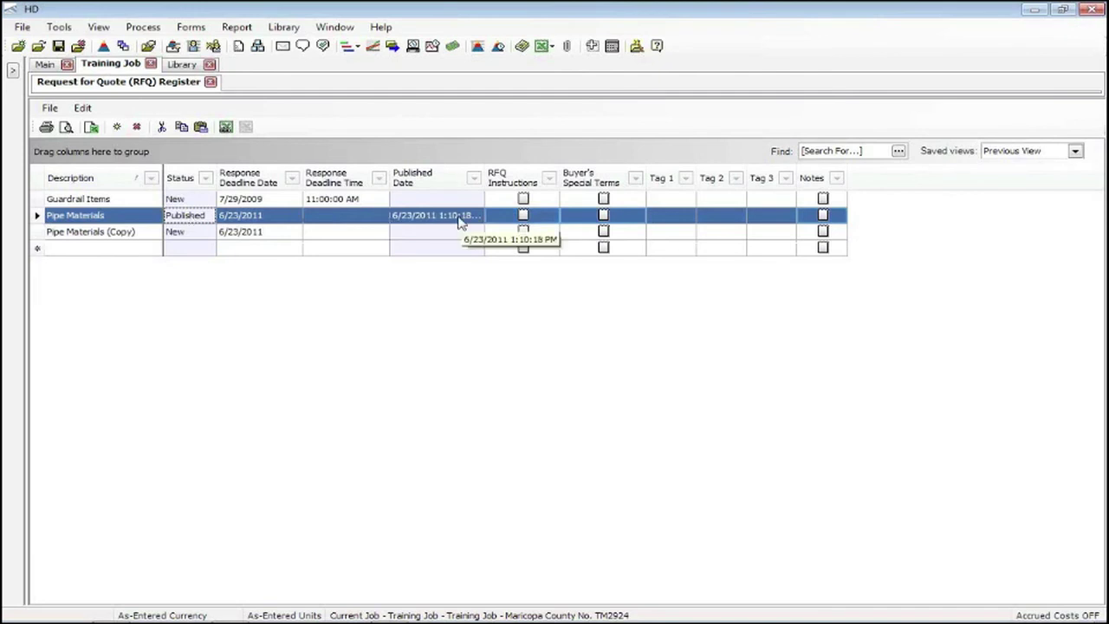
left_click(194, 236)
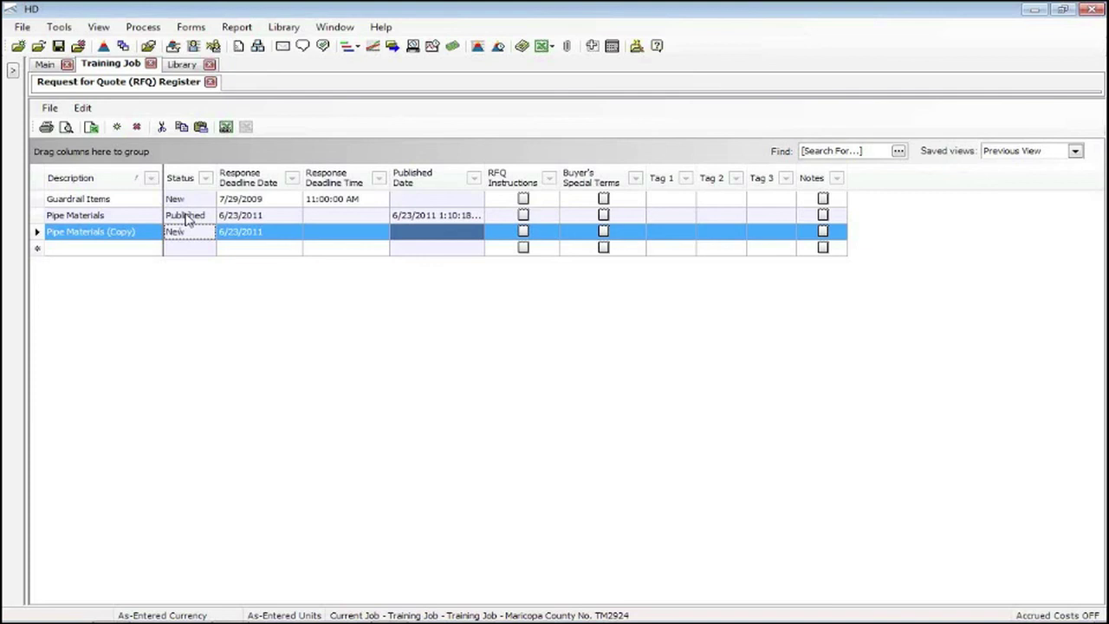
Open the original published Pipe Materials RFQ and show its seller companies
left_click(187, 220)
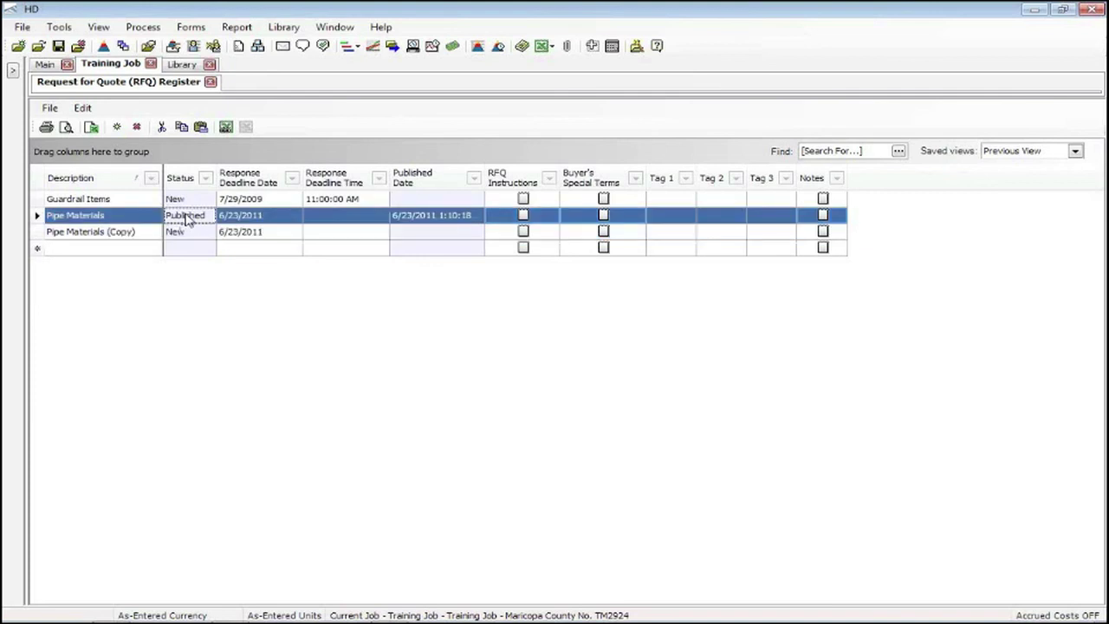
right_click(187, 220)
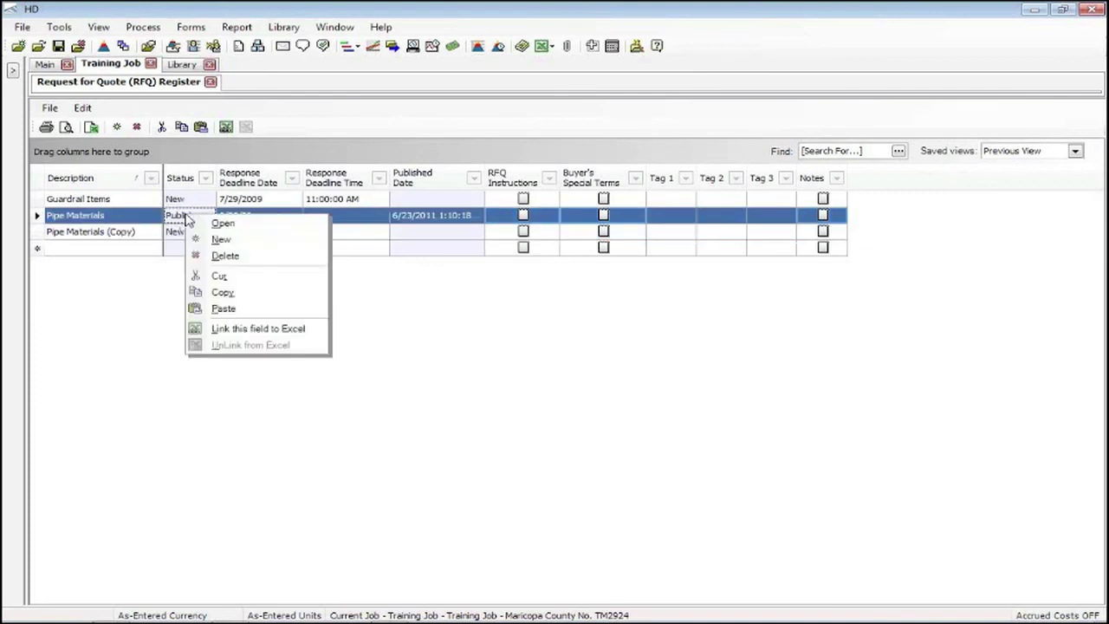
left_click(248, 227)
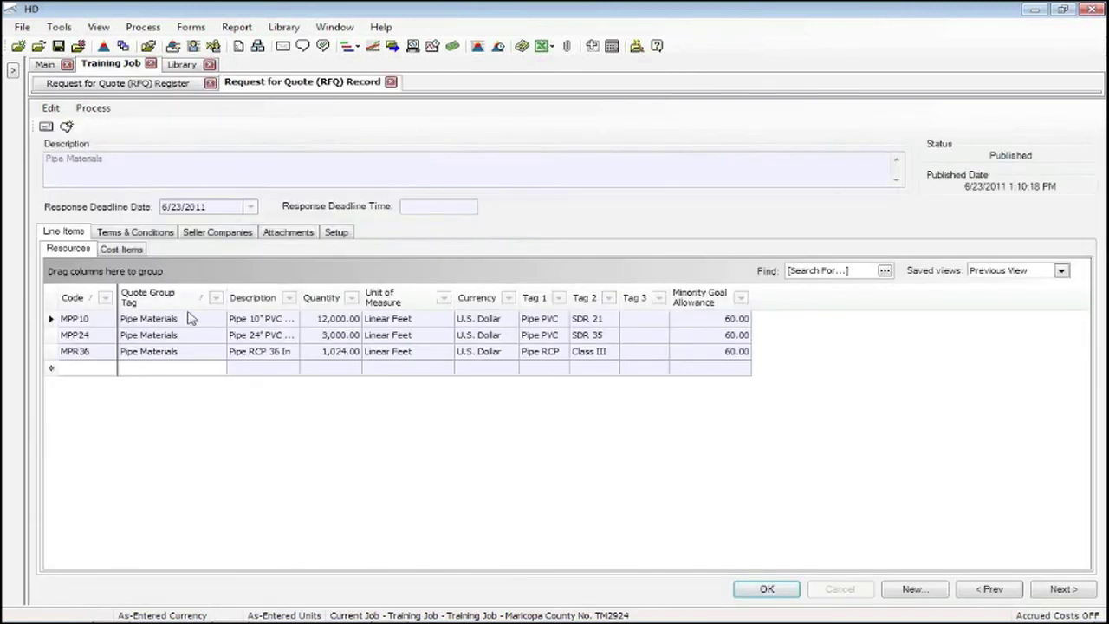
left_click(212, 236)
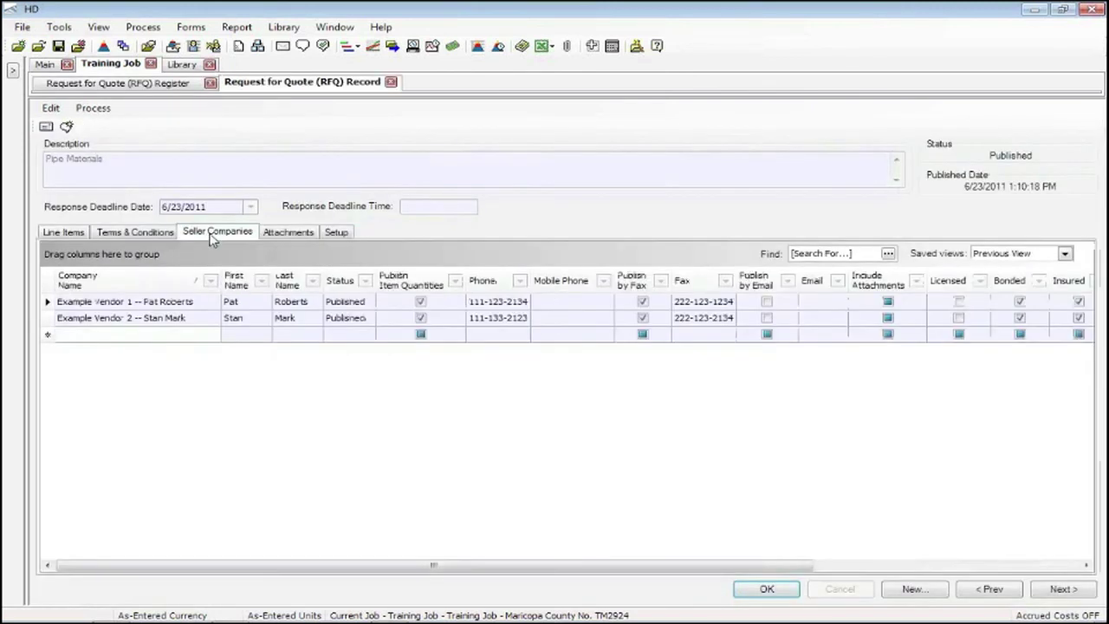
Create quotes from the Pipe Materials RFQ for both Example Vendor 1 and Example Vendor 2, and close the record
left_click(185, 304)
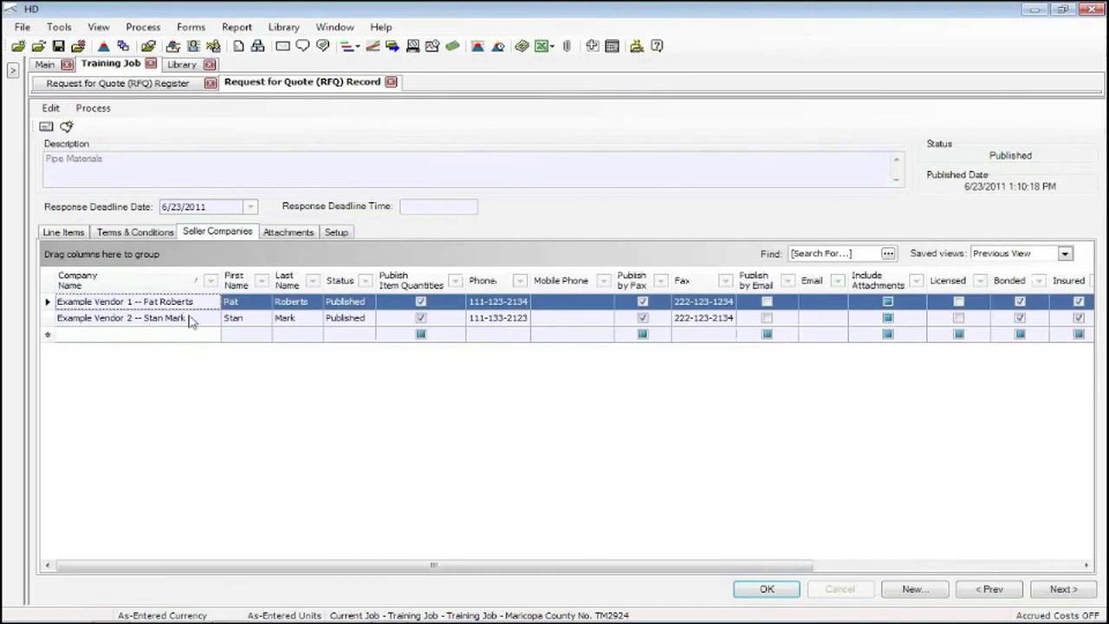
left_click(189, 319, "shift")
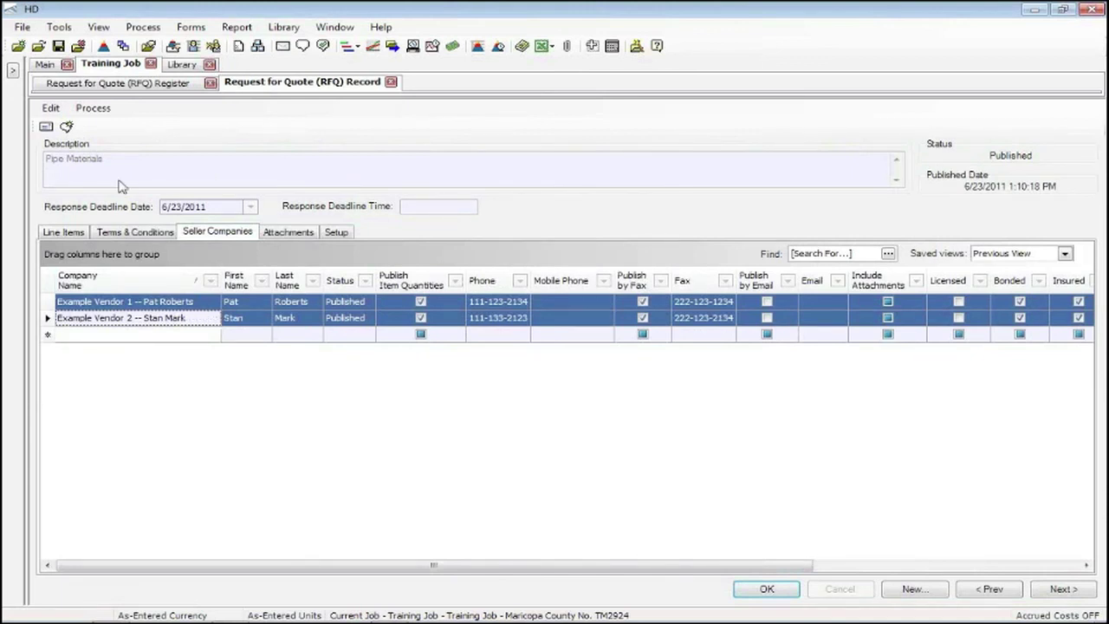
left_click(99, 110)
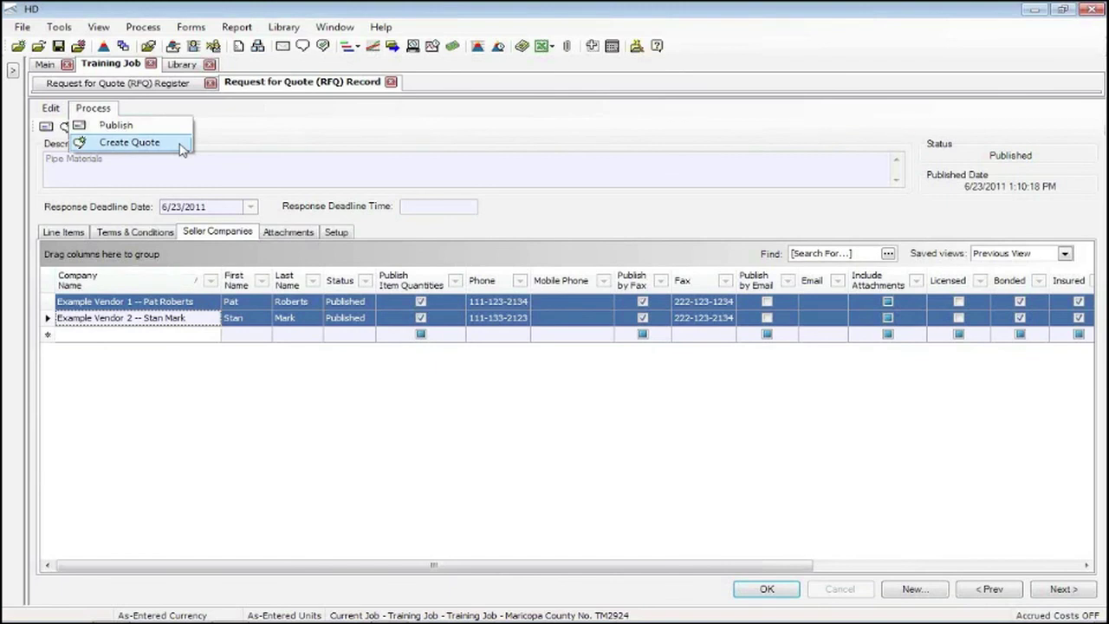
left_click(130, 142)
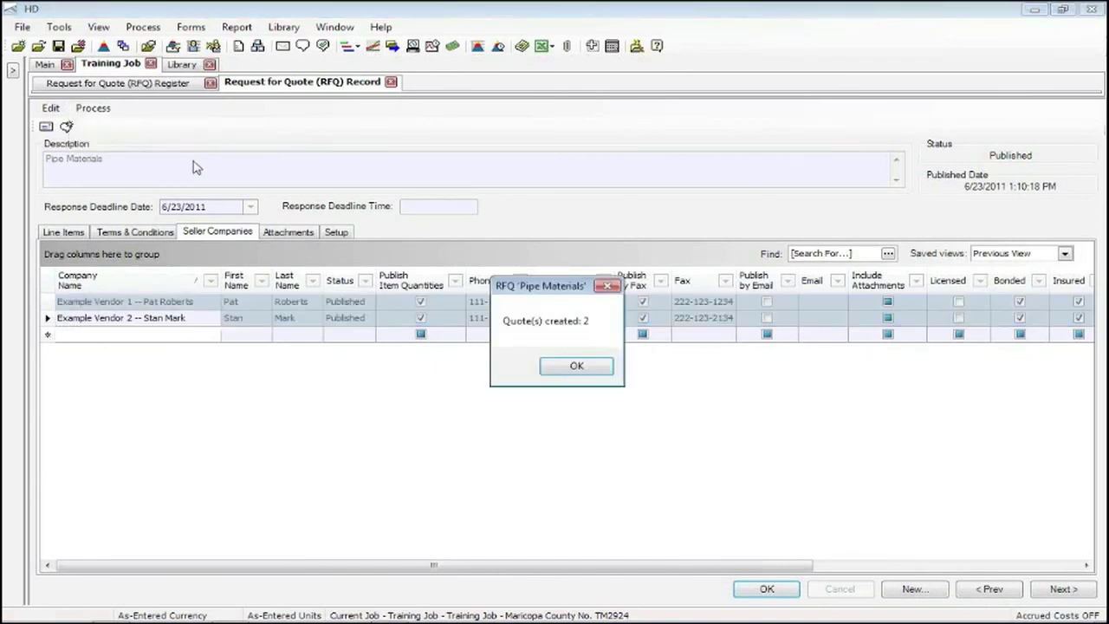
left_click(575, 366)
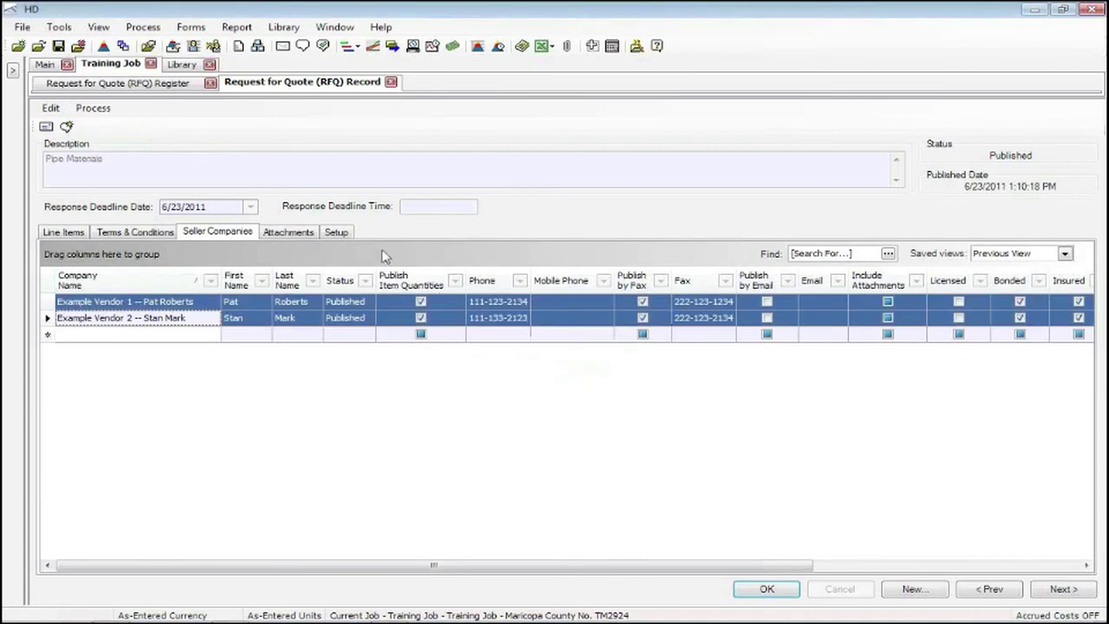
left_click(770, 586)
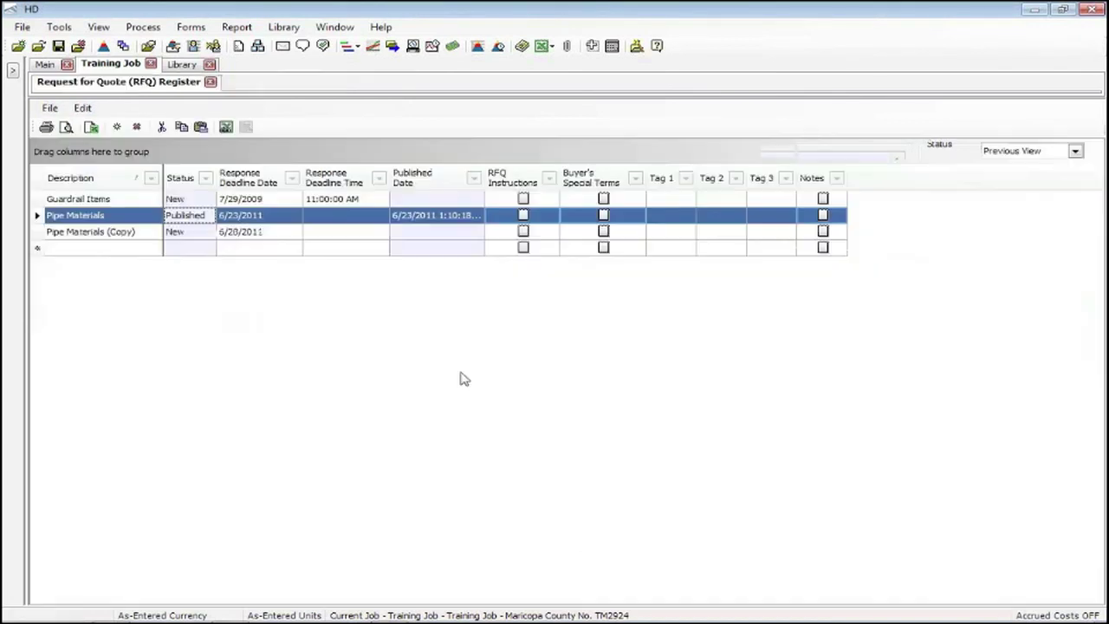